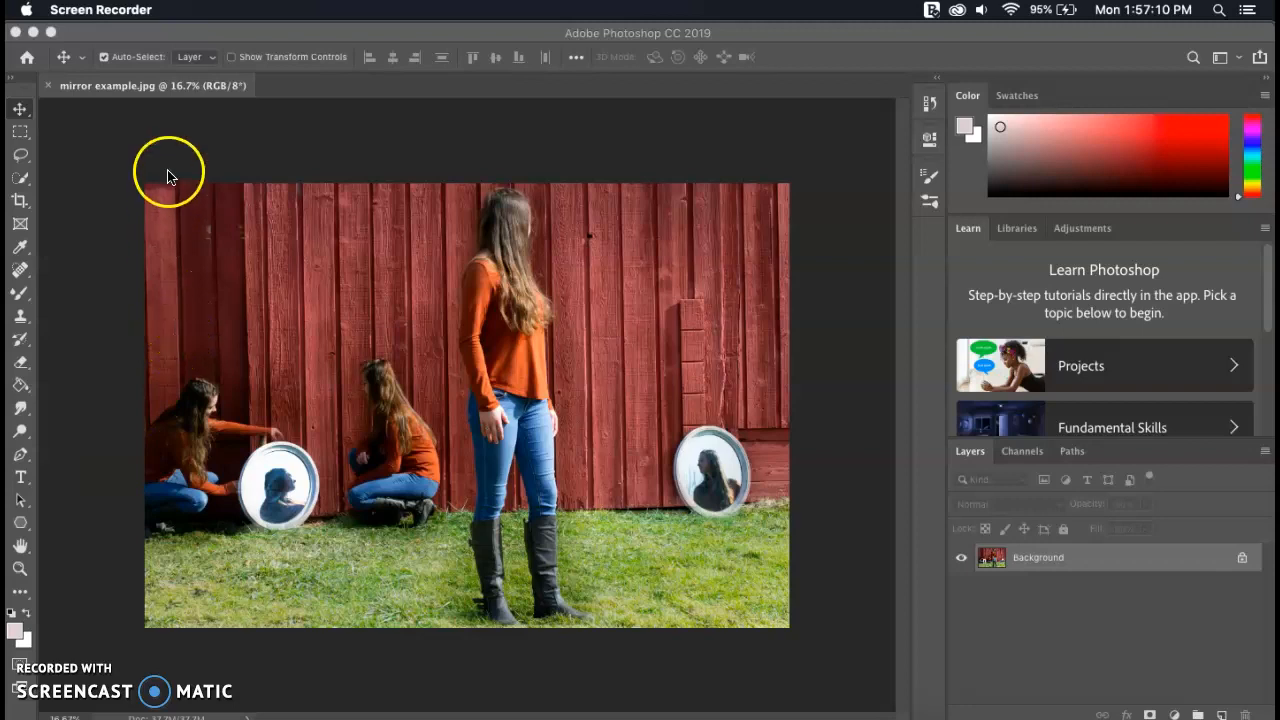
Step: Load DSC_0331.jpg to DSC_0343.jpg from the practice mirror folder into a layer stack using Load Files into Stack with automatic source image alignment
{"action": "left_click", "coordinate": [176, 33]}
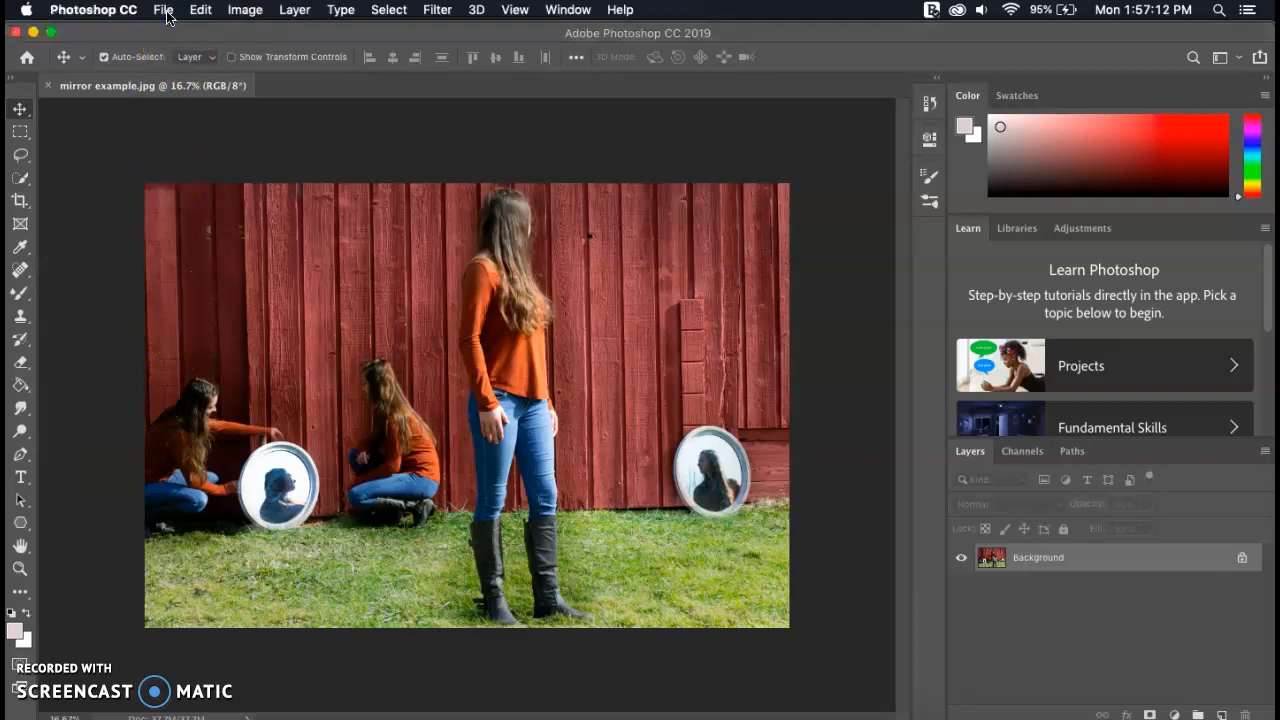
{"action": "left_click", "coordinate": [163, 10]}
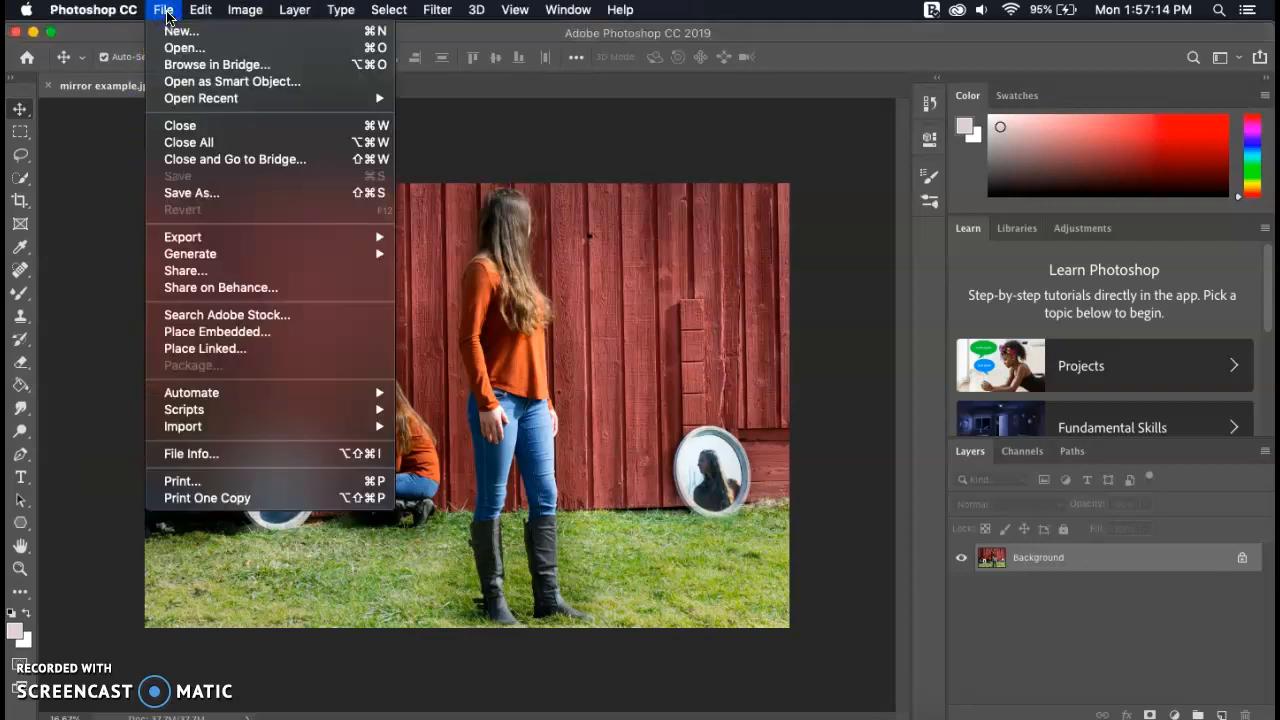
{"action": "mouse_move", "coordinate": [180, 412]}
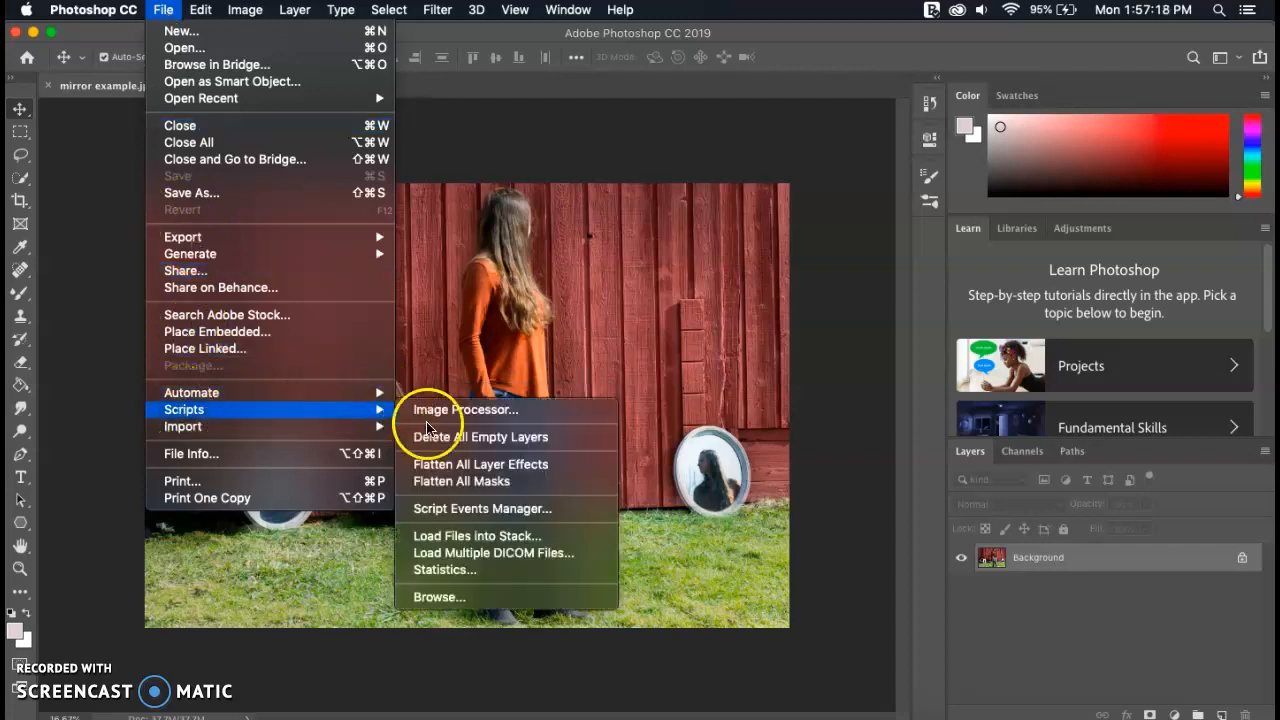
{"action": "left_click", "coordinate": [590, 536]}
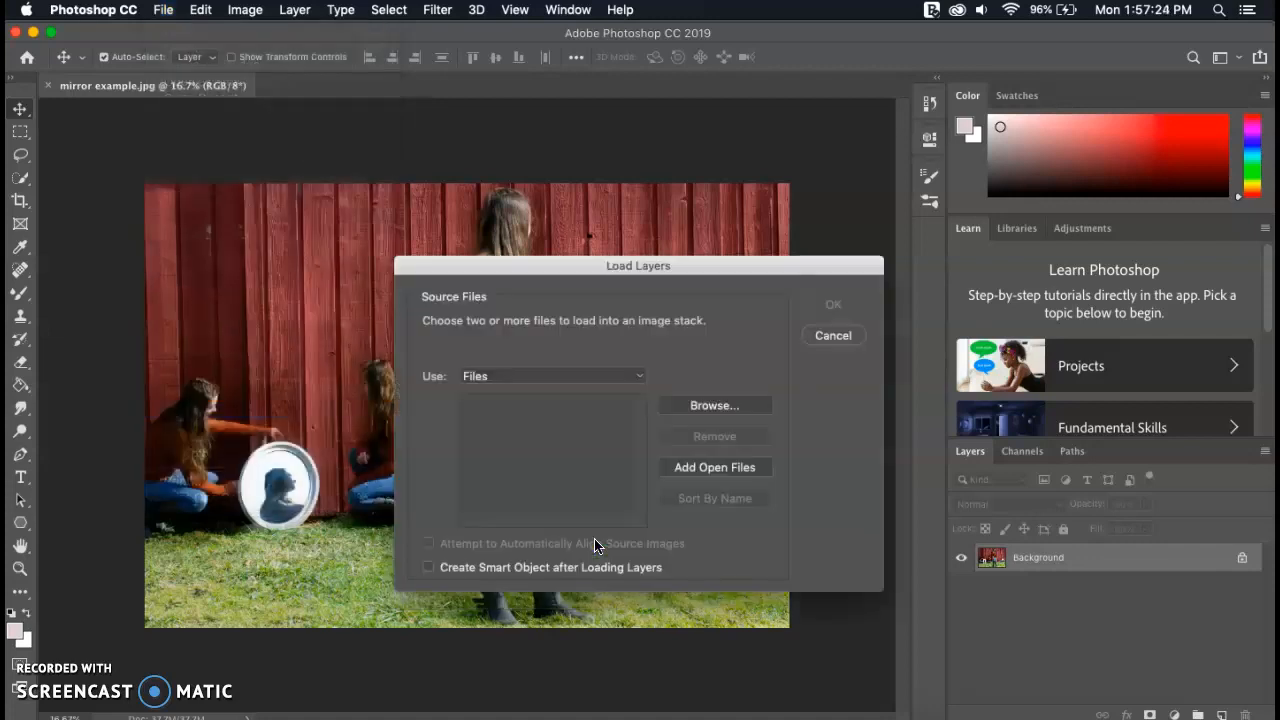
{"action": "left_click", "coordinate": [540, 376]}
{"action": "left_click", "coordinate": [538, 377]}
{"action": "left_click", "coordinate": [671, 400]}
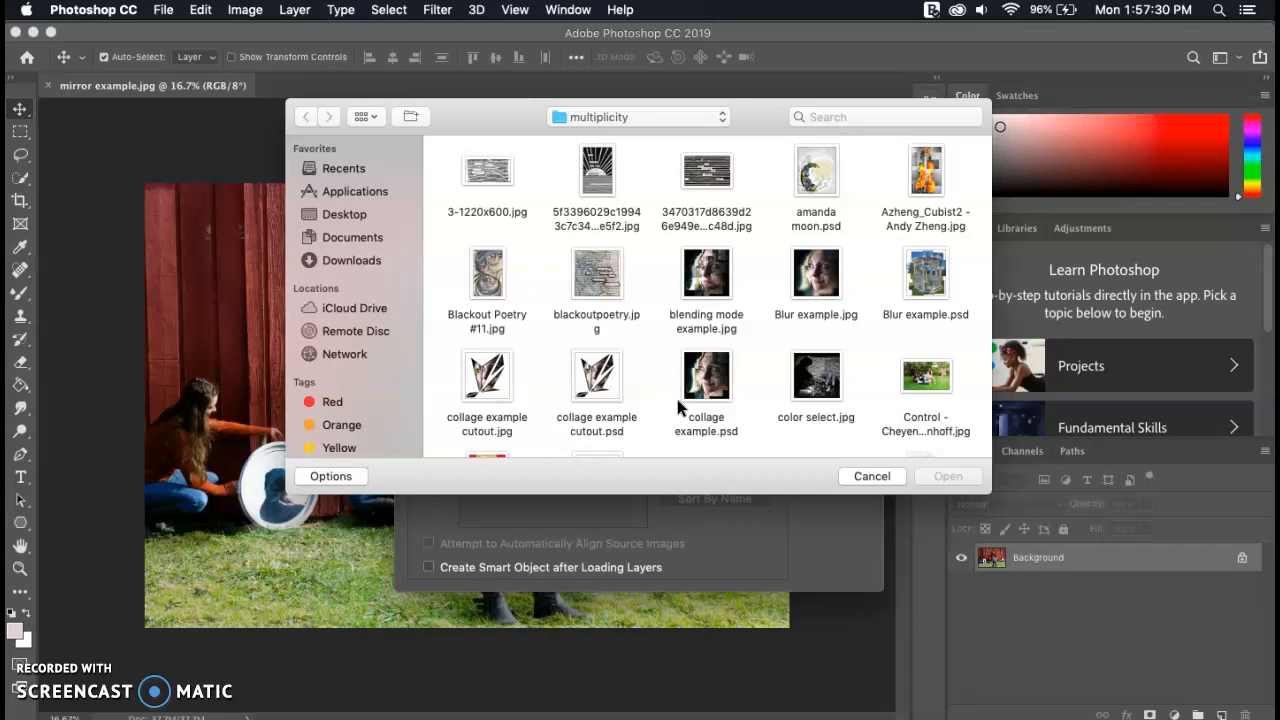
{"action": "scroll", "coordinate": [673, 345], "scroll_direction": "down", "scroll_amount": 10}
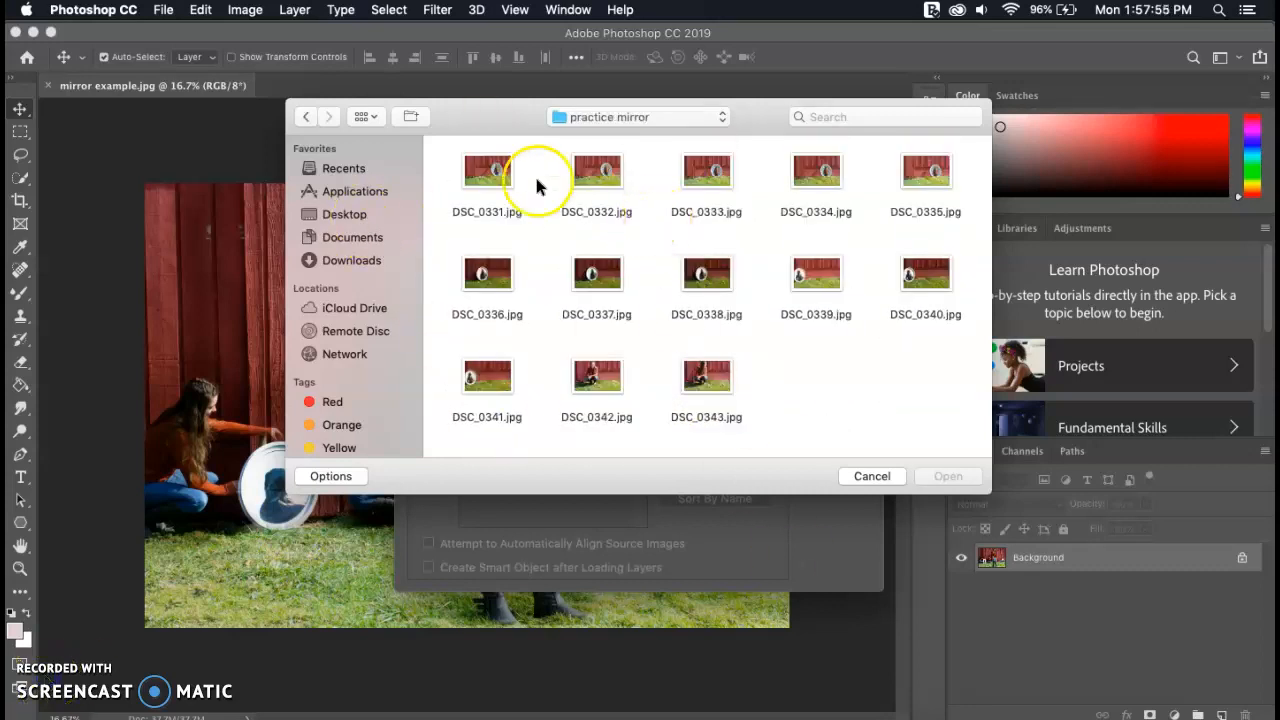
{"action": "left_click_drag", "start_coordinate": [436, 157], "coordinate": [971, 410]}
{"action": "left_click", "coordinate": [948, 476]}
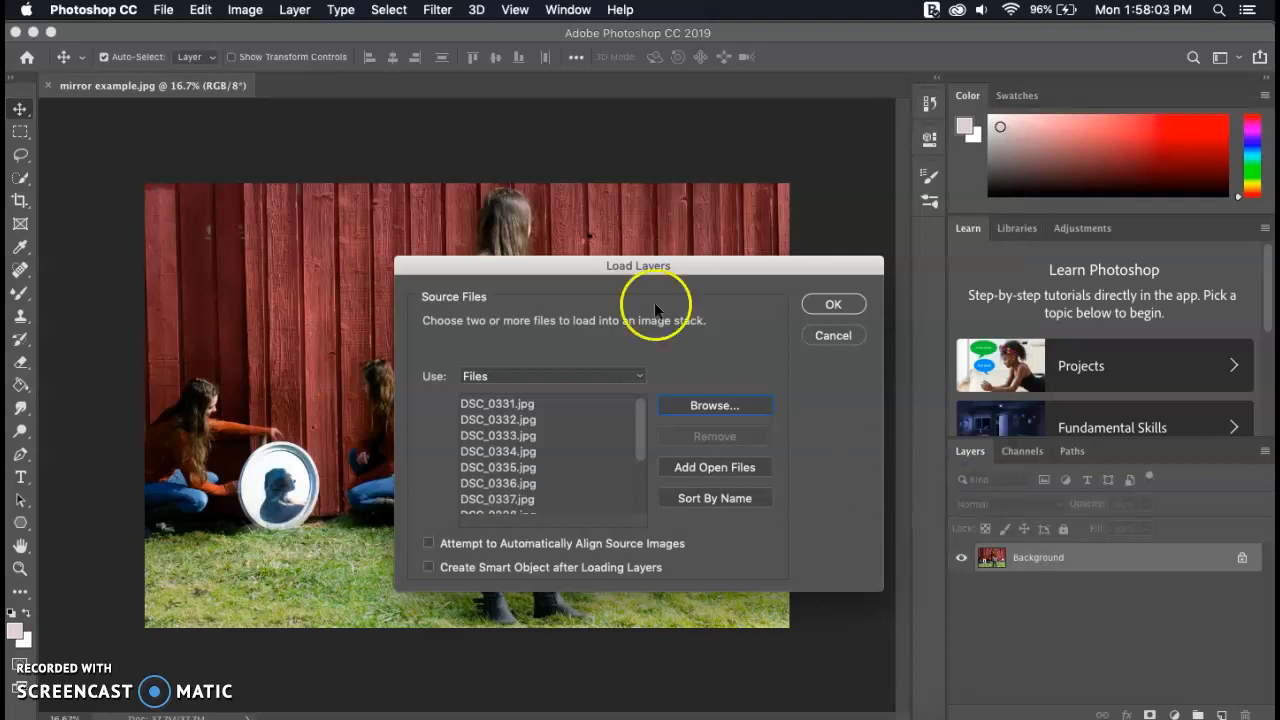
{"action": "left_click", "coordinate": [427, 543]}
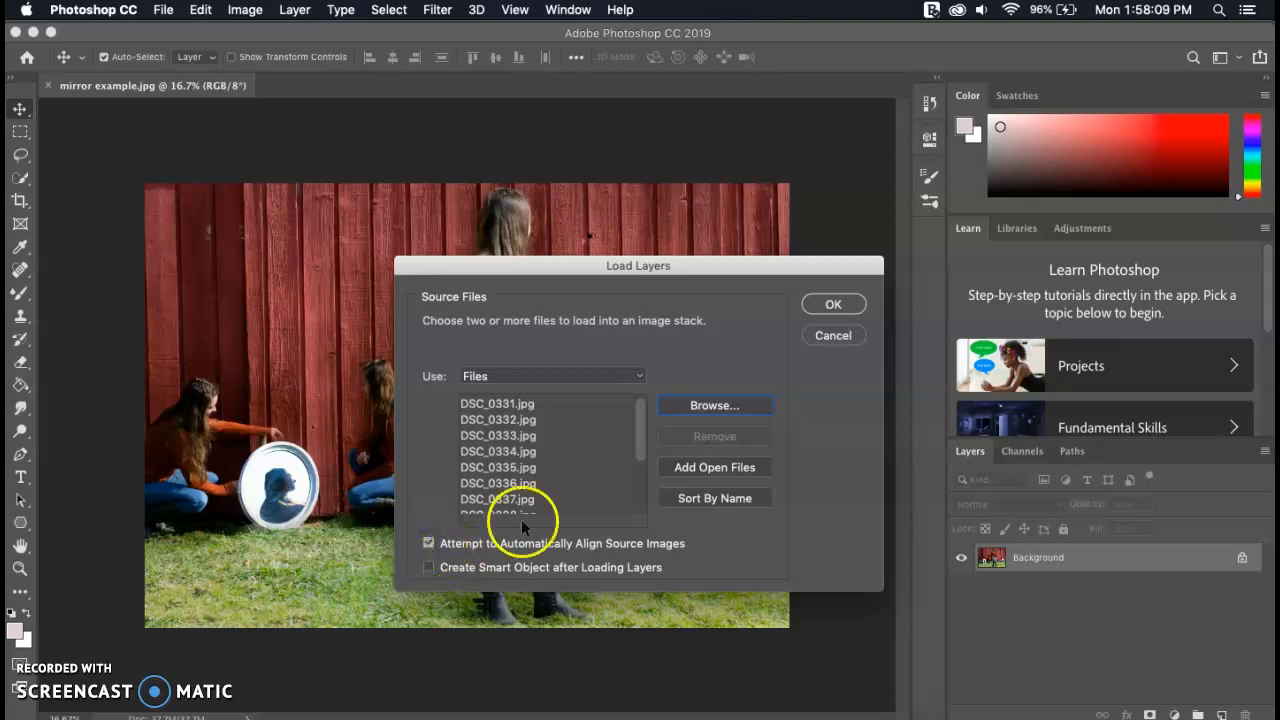
{"action": "left_click", "coordinate": [825, 312]}
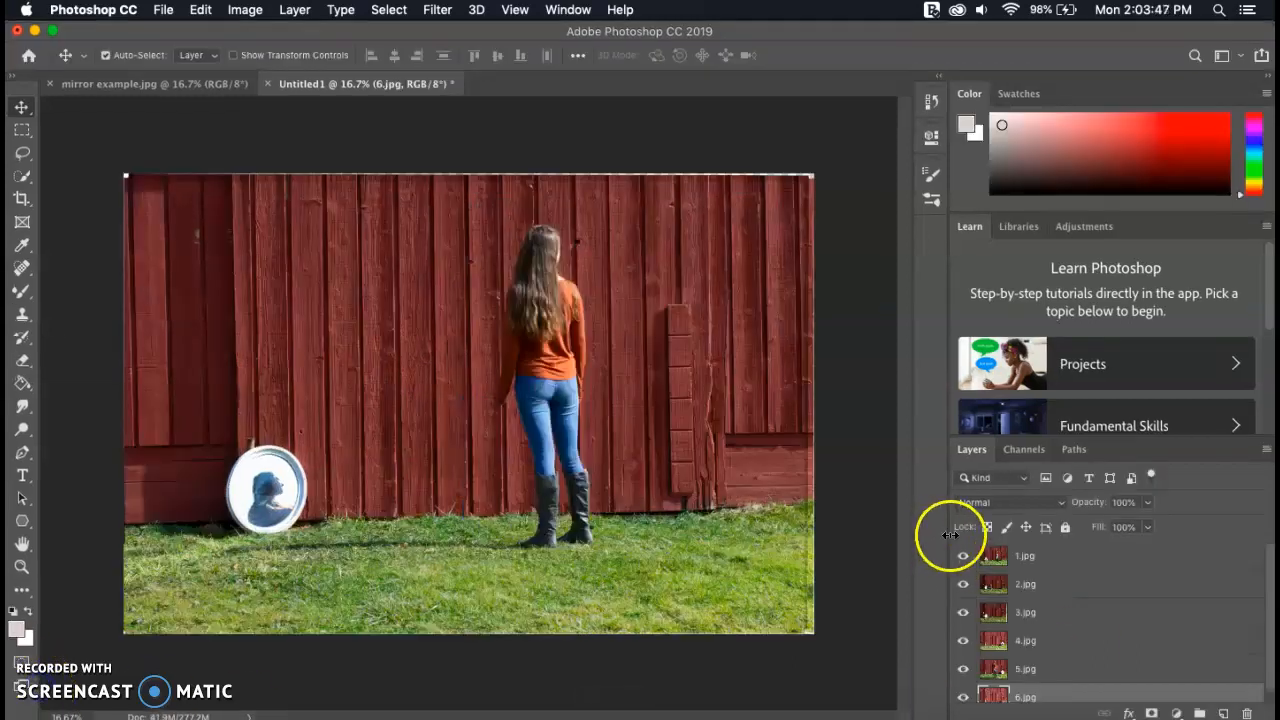
Step: Examine the photos on layers 1.jpg to 3.jpg by toggling their visibility, and compare the stack with the finished mirror example.jpg
{"action": "left_click", "coordinate": [963, 556]}
{"action": "left_click", "coordinate": [963, 584]}
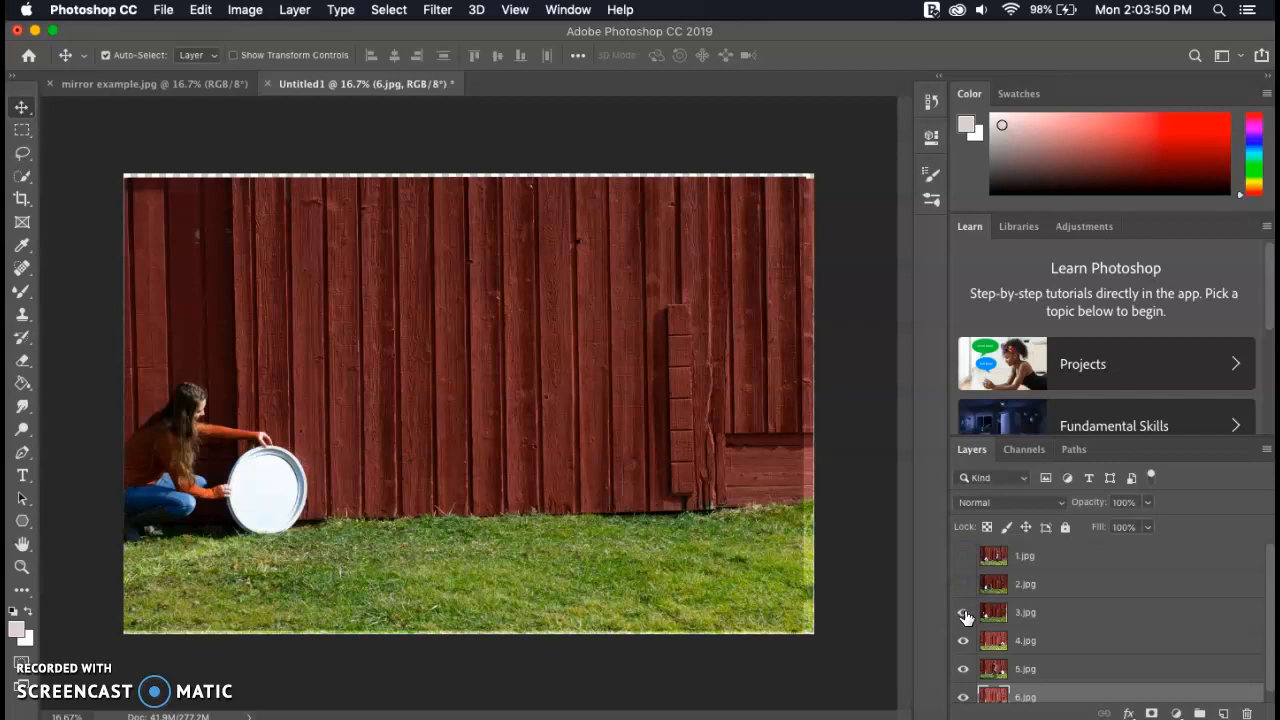
{"action": "left_click", "coordinate": [964, 613]}
{"action": "left_click", "coordinate": [963, 613]}
{"action": "left_click", "coordinate": [963, 584]}
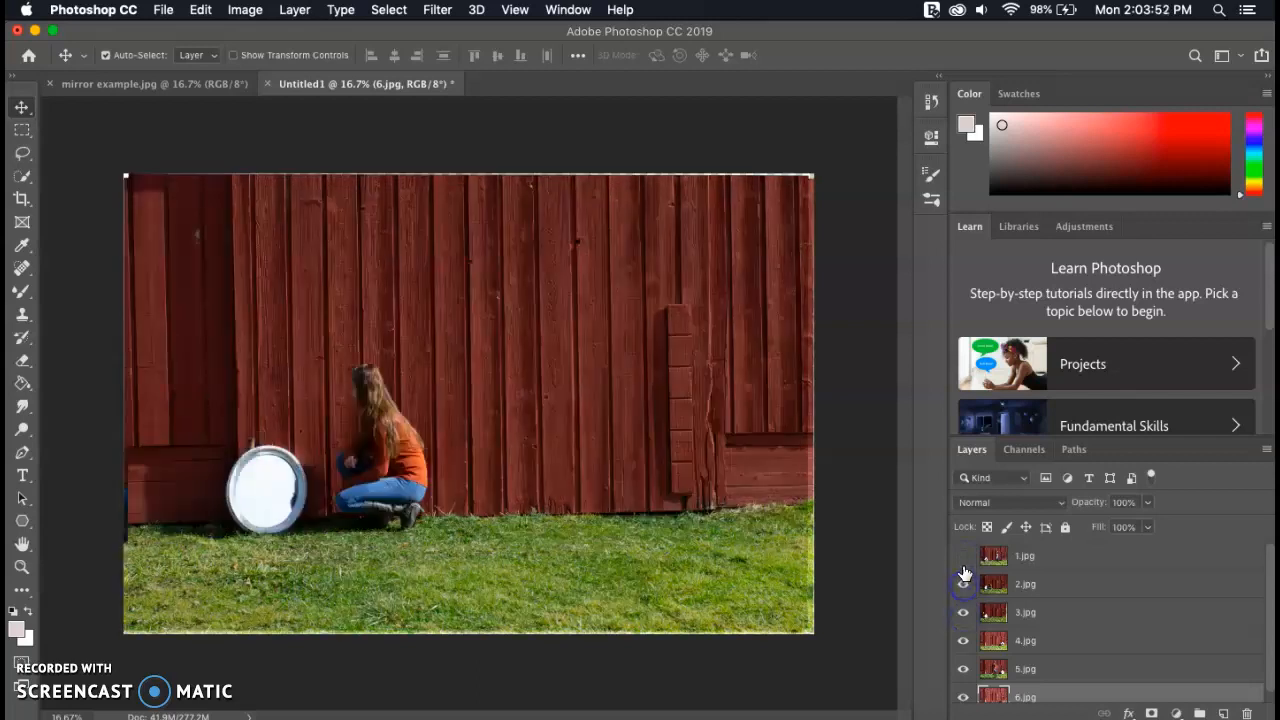
{"action": "left_click", "coordinate": [963, 556]}
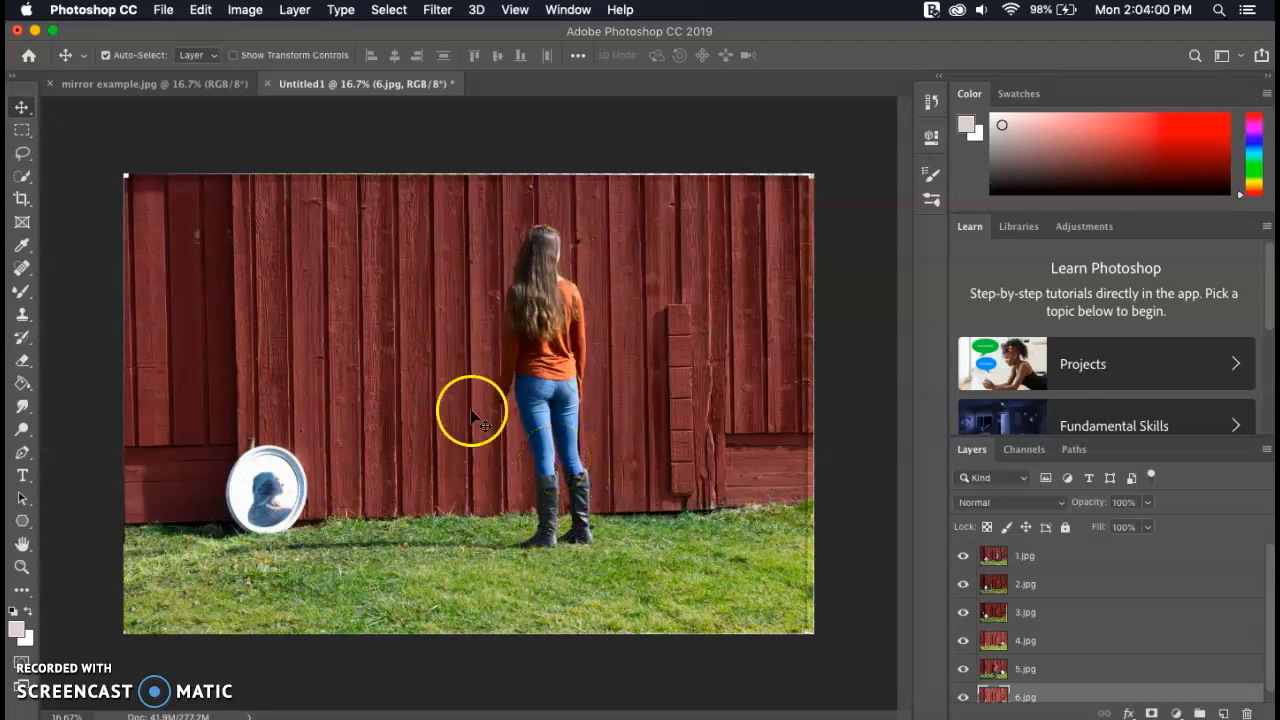
{"action": "left_click", "coordinate": [143, 84]}
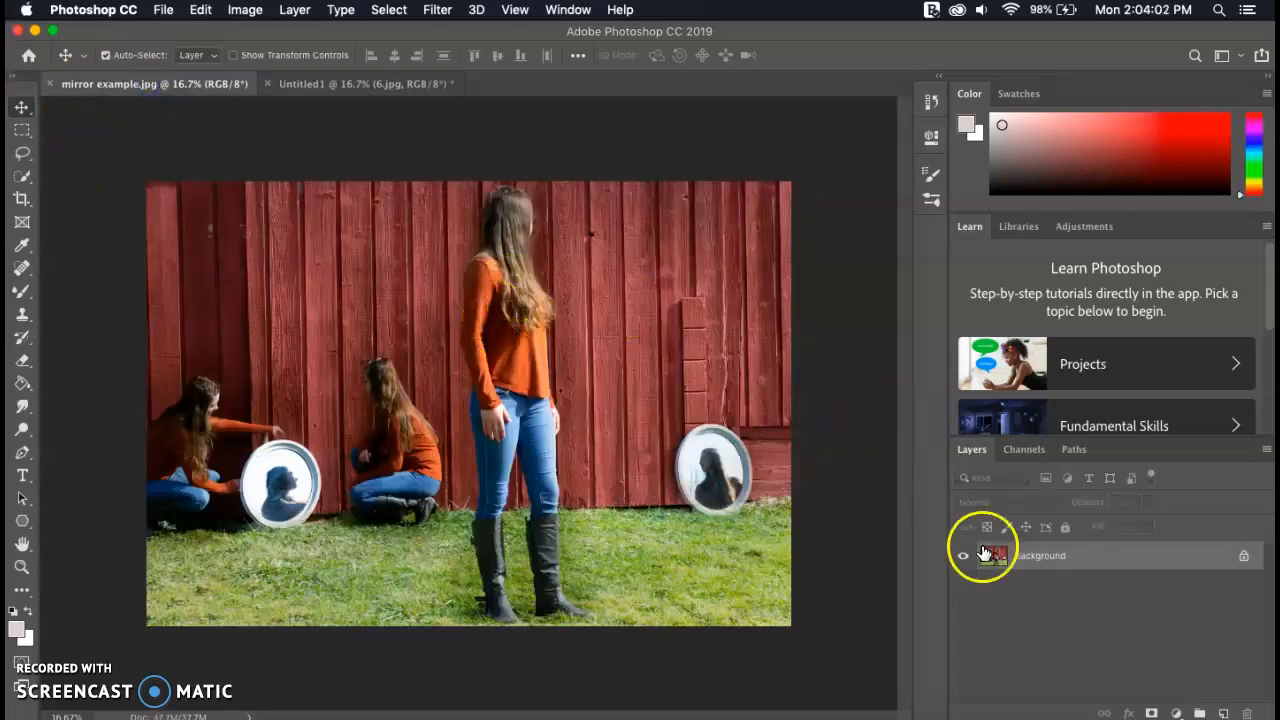
{"action": "left_click", "coordinate": [355, 84]}
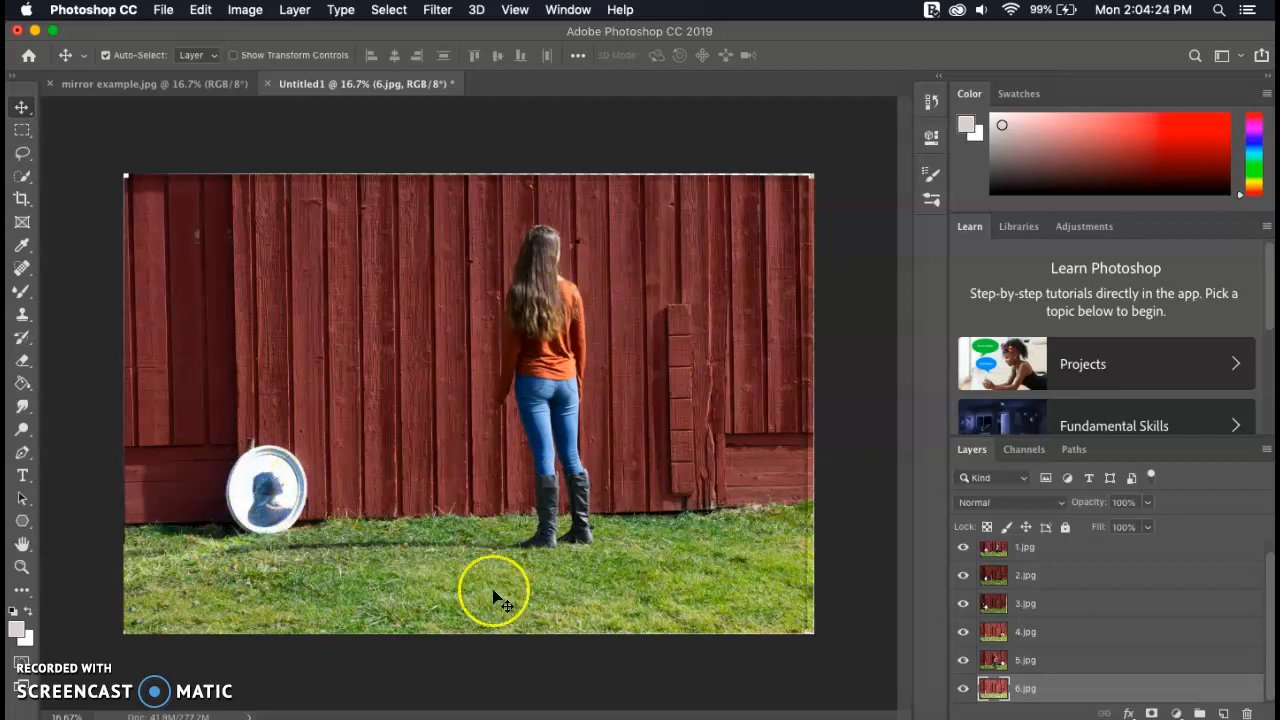
Step: Add a layer mask to layer 1.jpg and ready the Brush tool with black at size 200
{"action": "scroll", "coordinate": [1068, 572], "scroll_direction": "up", "scroll_amount": 1}
{"action": "left_click", "coordinate": [1064, 558]}
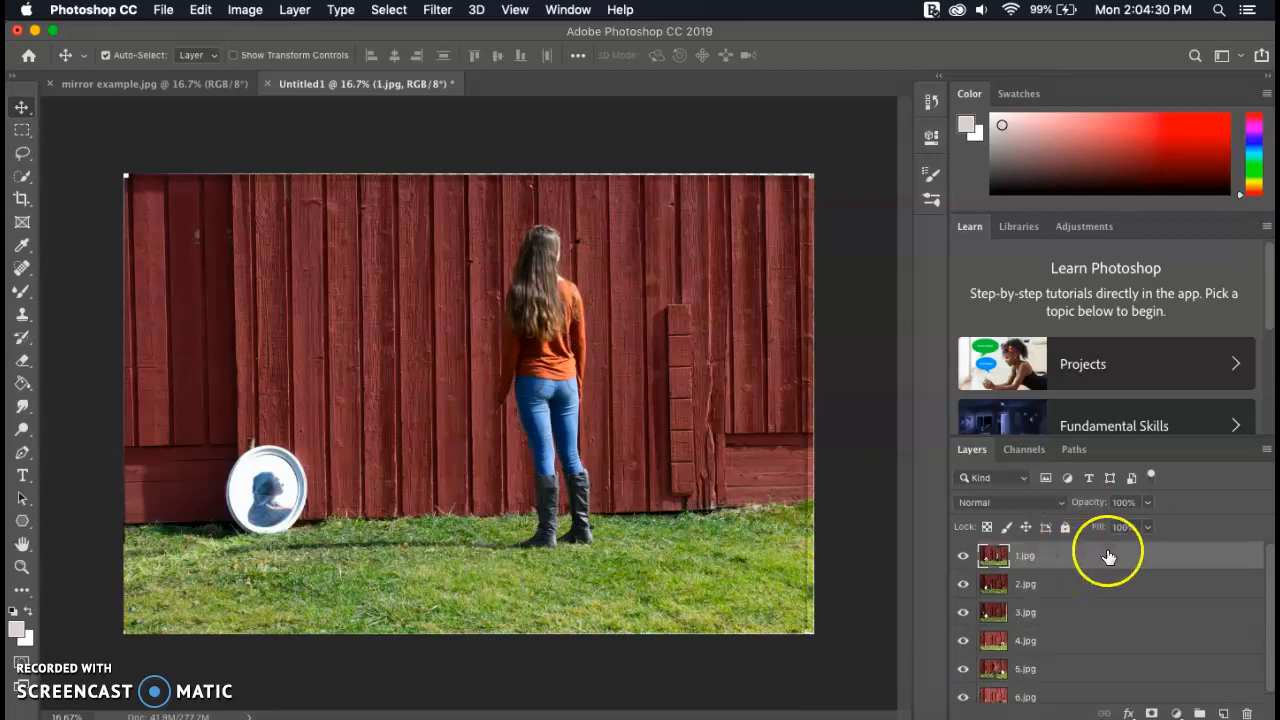
{"action": "left_click", "coordinate": [1152, 711]}
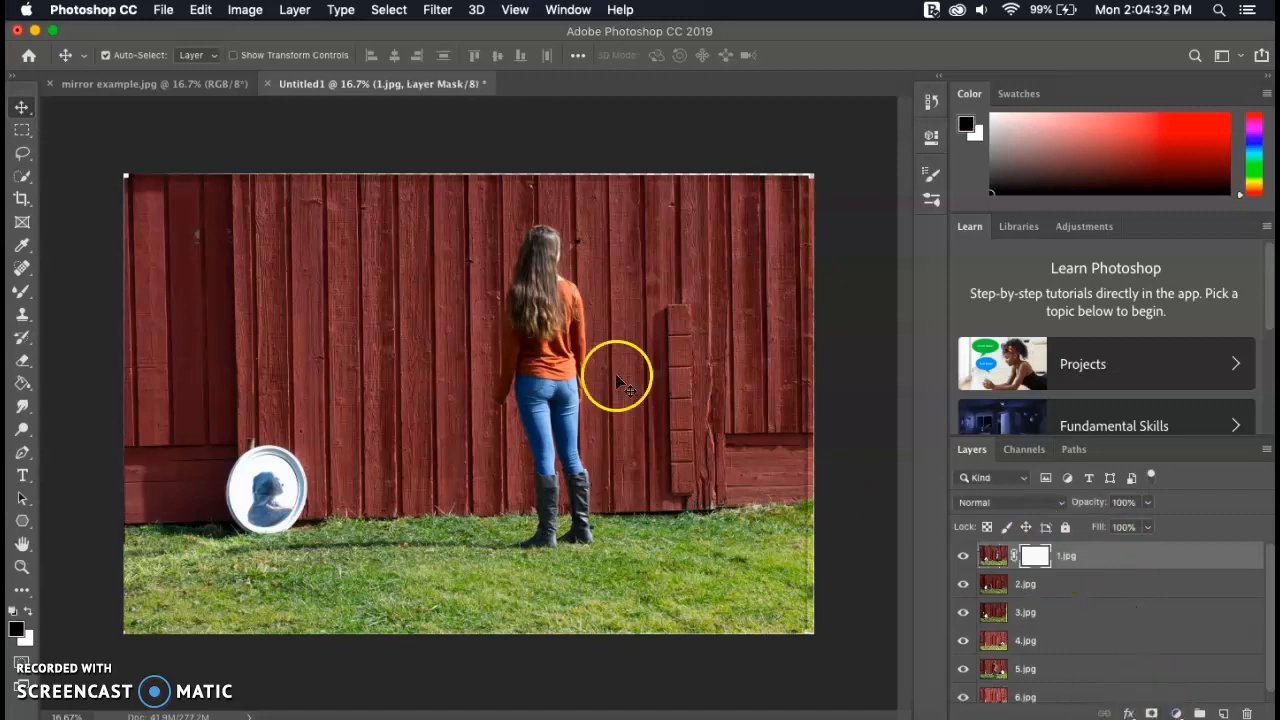
{"action": "left_click", "coordinate": [22, 291]}
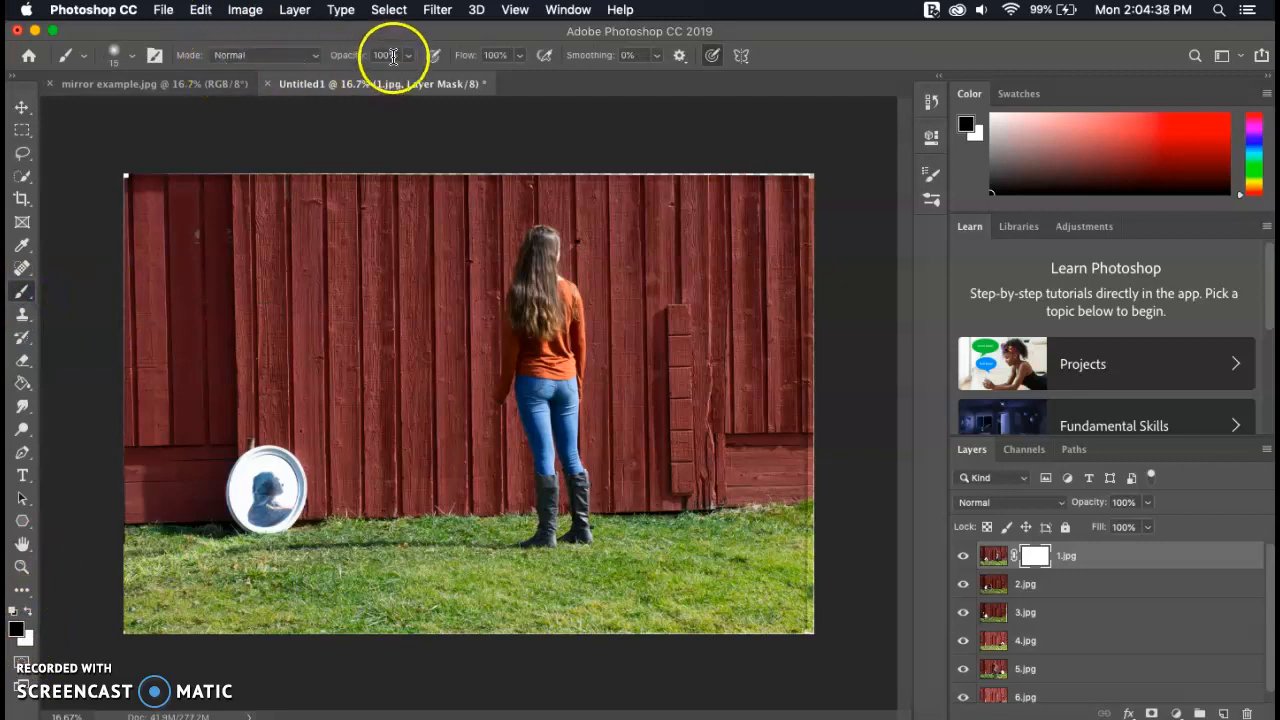
{"action": "key", "text": "bracketright"}
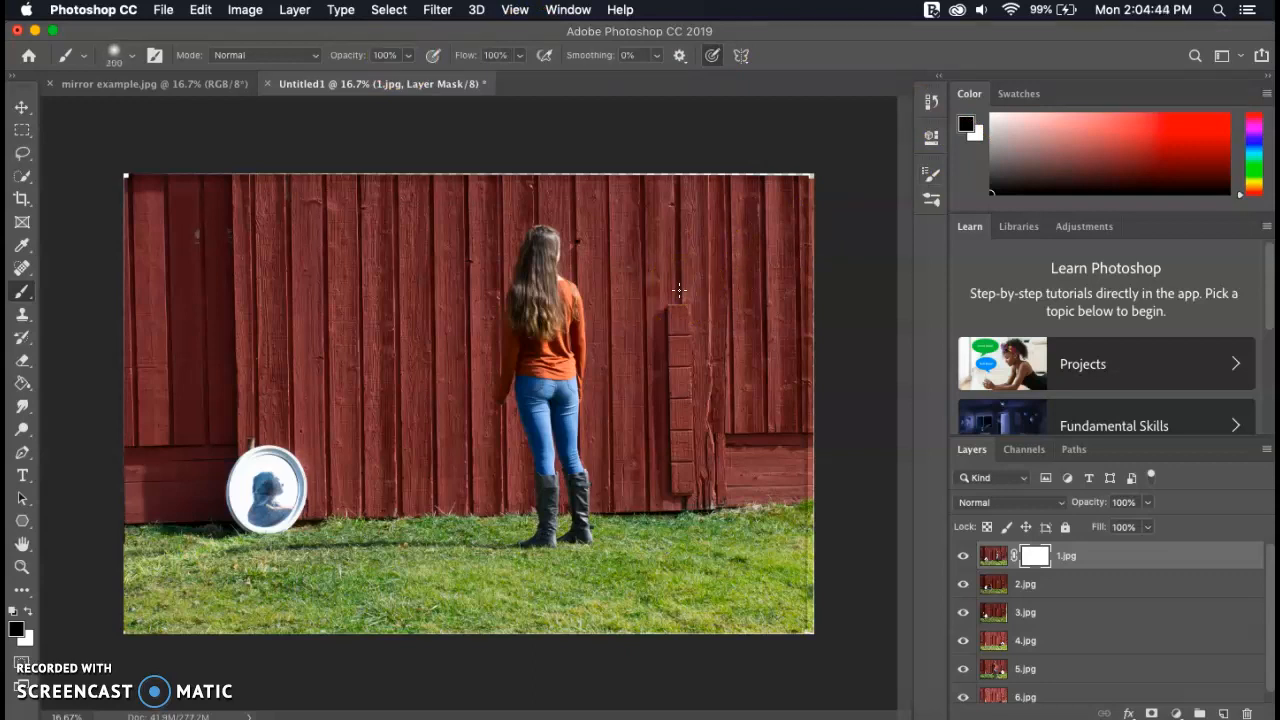
Step: Paint black over the mirror on the mask of layer 1.jpg and invert the mask so only the mirror reflection shows
{"action": "left_click_drag", "start_coordinate": [268, 486], "coordinate": [282, 517]}
{"action": "mouse_move", "coordinate": [282, 517]}
{"action": "left_mouse_down"}
{"action": "mouse_move", "coordinate": [386, 471]}
{"action": "mouse_move", "coordinate": [517, 209]}
{"action": "mouse_move", "coordinate": [503, 514]}
{"action": "mouse_move", "coordinate": [649, 267]}
{"action": "mouse_move", "coordinate": [543, 214]}
{"action": "mouse_move", "coordinate": [466, 437]}
{"action": "mouse_move", "coordinate": [623, 194]}
{"action": "mouse_move", "coordinate": [482, 490]}
{"action": "mouse_move", "coordinate": [566, 520]}
{"action": "mouse_move", "coordinate": [257, 537]}
{"action": "mouse_move", "coordinate": [234, 514]}
{"action": "mouse_move", "coordinate": [269, 465]}
{"action": "mouse_move", "coordinate": [306, 492]}
{"action": "mouse_move", "coordinate": [251, 459]}
{"action": "mouse_move", "coordinate": [277, 458]}
{"action": "mouse_move", "coordinate": [248, 486]}
{"action": "mouse_move", "coordinate": [274, 520]}
{"action": "mouse_move", "coordinate": [289, 500]}
{"action": "mouse_move", "coordinate": [289, 486]}
{"action": "mouse_move", "coordinate": [280, 510]}
{"action": "mouse_move", "coordinate": [246, 514]}
{"action": "mouse_move", "coordinate": [249, 451]}
{"action": "mouse_move", "coordinate": [284, 465]}
{"action": "mouse_move", "coordinate": [285, 498]}
{"action": "mouse_move", "coordinate": [252, 478]}
{"action": "mouse_move", "coordinate": [288, 484]}
{"action": "mouse_move", "coordinate": [269, 517]}
{"action": "mouse_move", "coordinate": [232, 503]}
{"action": "left_mouse_up"}
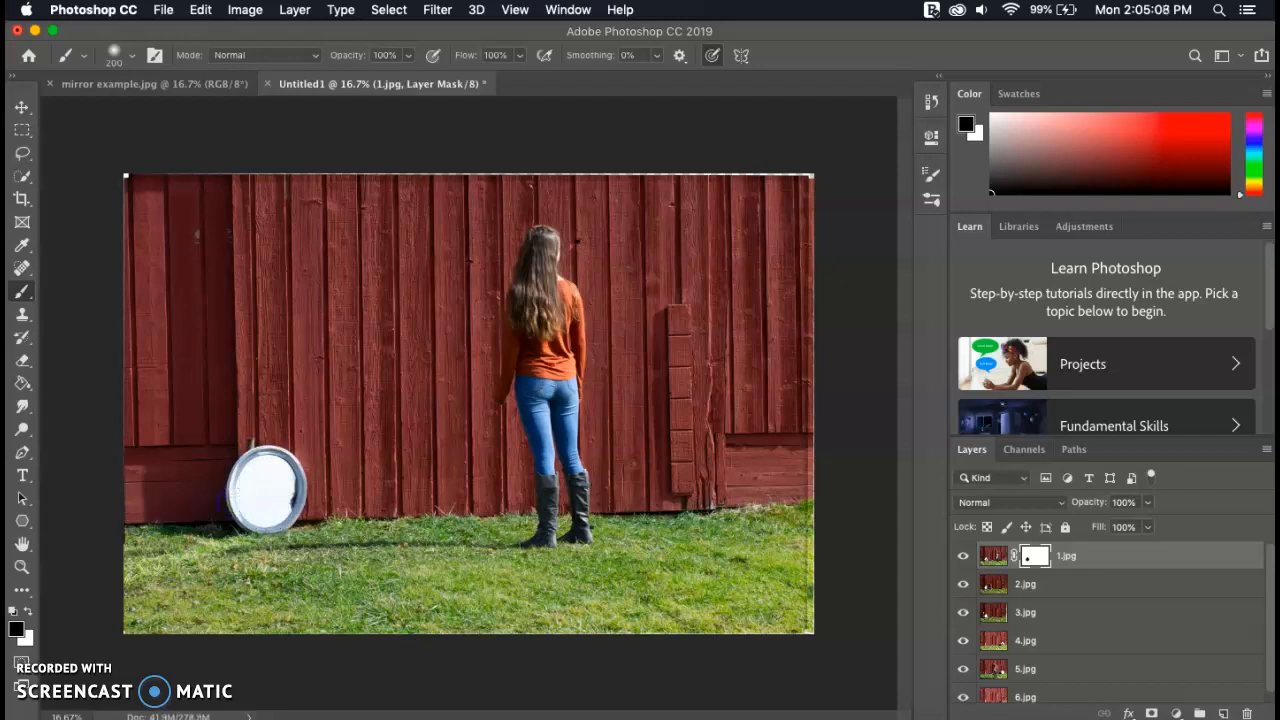
{"action": "key", "text": "super+i"}
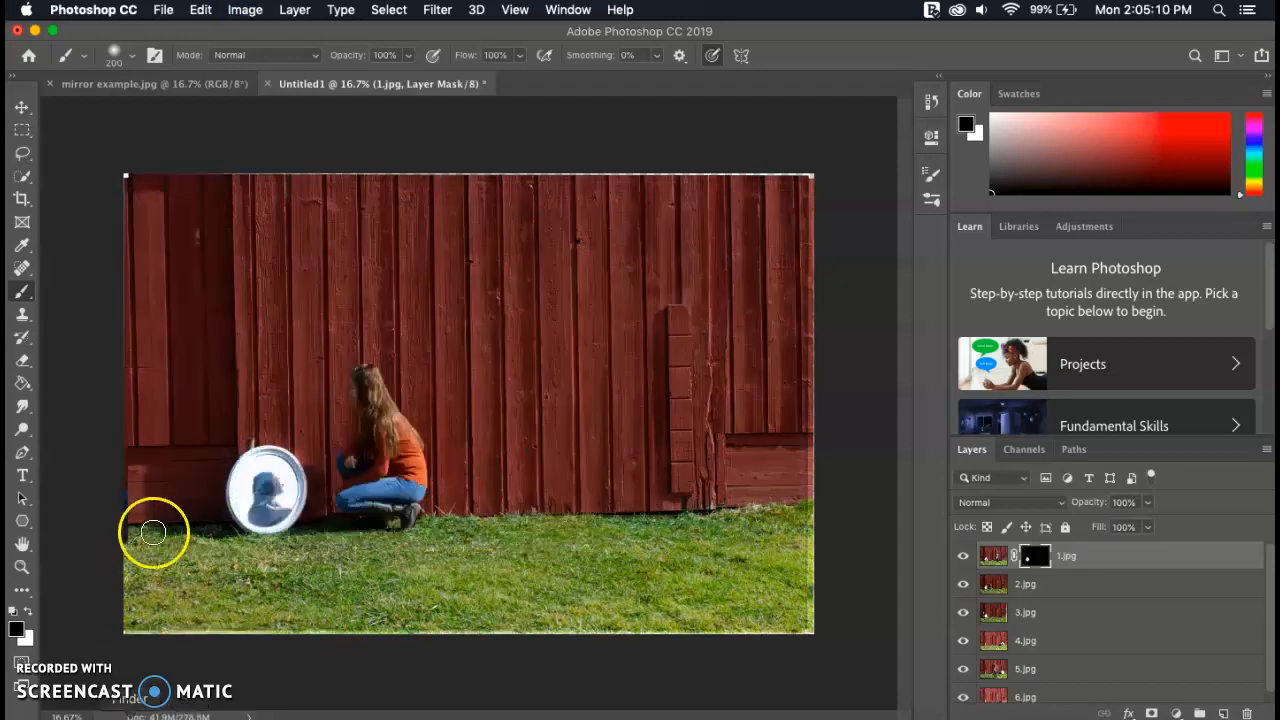
{"action": "mouse_move", "coordinate": [263, 463]}
{"action": "left_mouse_down"}
{"action": "mouse_move", "coordinate": [271, 542]}
{"action": "mouse_move", "coordinate": [261, 465]}
{"action": "mouse_move", "coordinate": [285, 488]}
{"action": "left_mouse_up"}
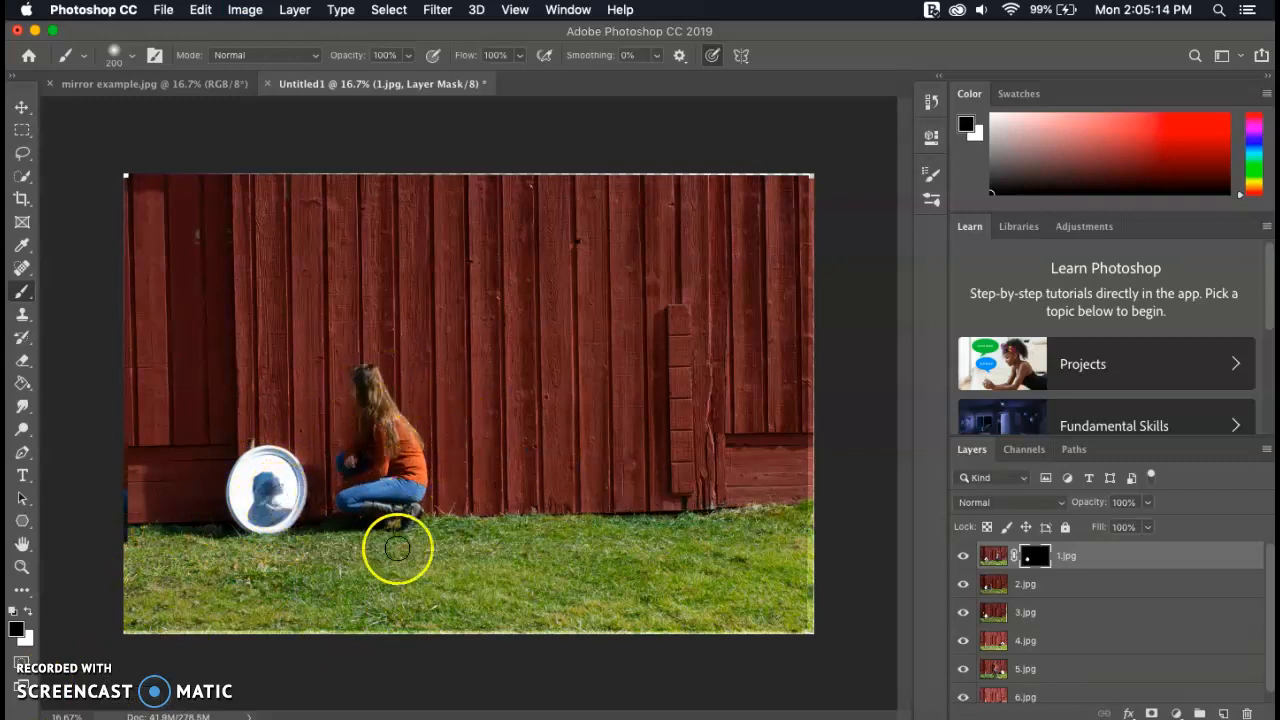
Step: With layer 1.jpg hidden, mask layer 2.jpg to only the crouching girl by painting her black on a new mask and inverting it
{"action": "left_click", "coordinate": [960, 560]}
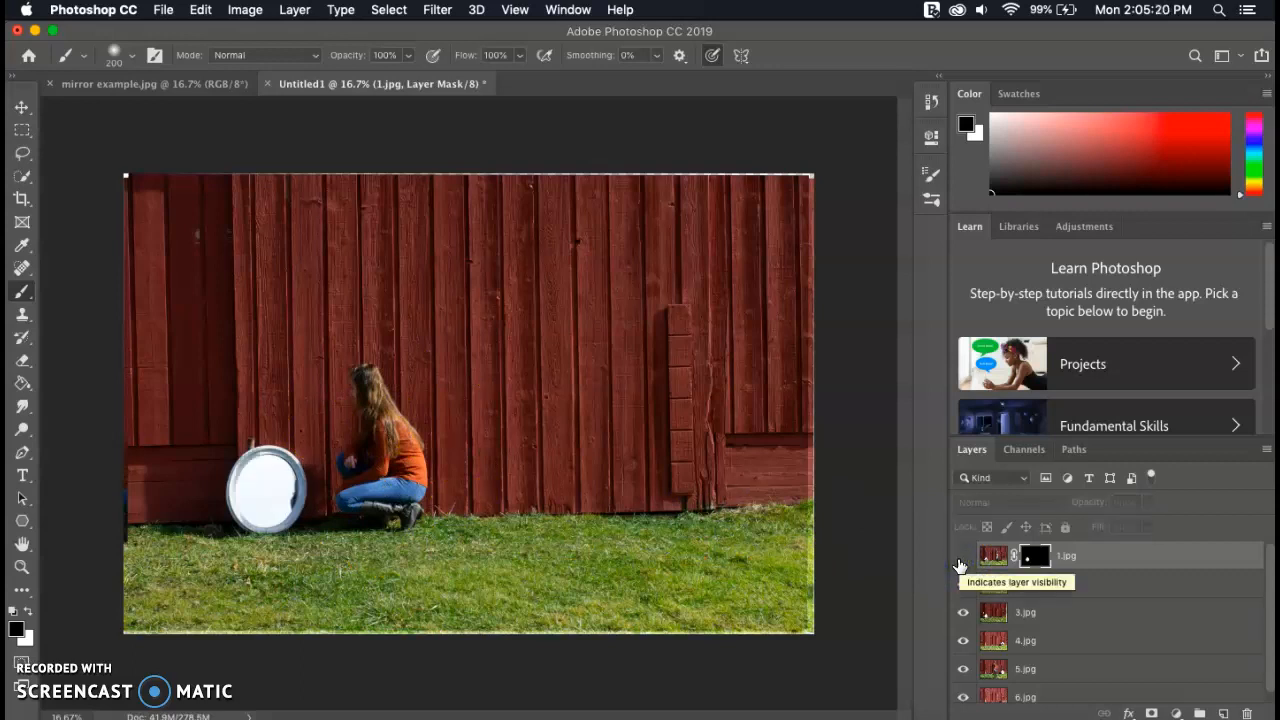
{"action": "left_click", "coordinate": [1094, 584]}
{"action": "left_click", "coordinate": [1151, 712]}
{"action": "mouse_move", "coordinate": [428, 457]}
{"action": "left_mouse_down"}
{"action": "mouse_move", "coordinate": [402, 421]}
{"action": "mouse_move", "coordinate": [418, 454]}
{"action": "mouse_move", "coordinate": [368, 367]}
{"action": "mouse_move", "coordinate": [374, 394]}
{"action": "mouse_move", "coordinate": [364, 378]}
{"action": "mouse_move", "coordinate": [357, 411]}
{"action": "mouse_move", "coordinate": [354, 366]}
{"action": "mouse_move", "coordinate": [374, 470]}
{"action": "mouse_move", "coordinate": [369, 407]}
{"action": "mouse_move", "coordinate": [392, 463]}
{"action": "mouse_move", "coordinate": [383, 425]}
{"action": "mouse_move", "coordinate": [420, 467]}
{"action": "left_mouse_up"}
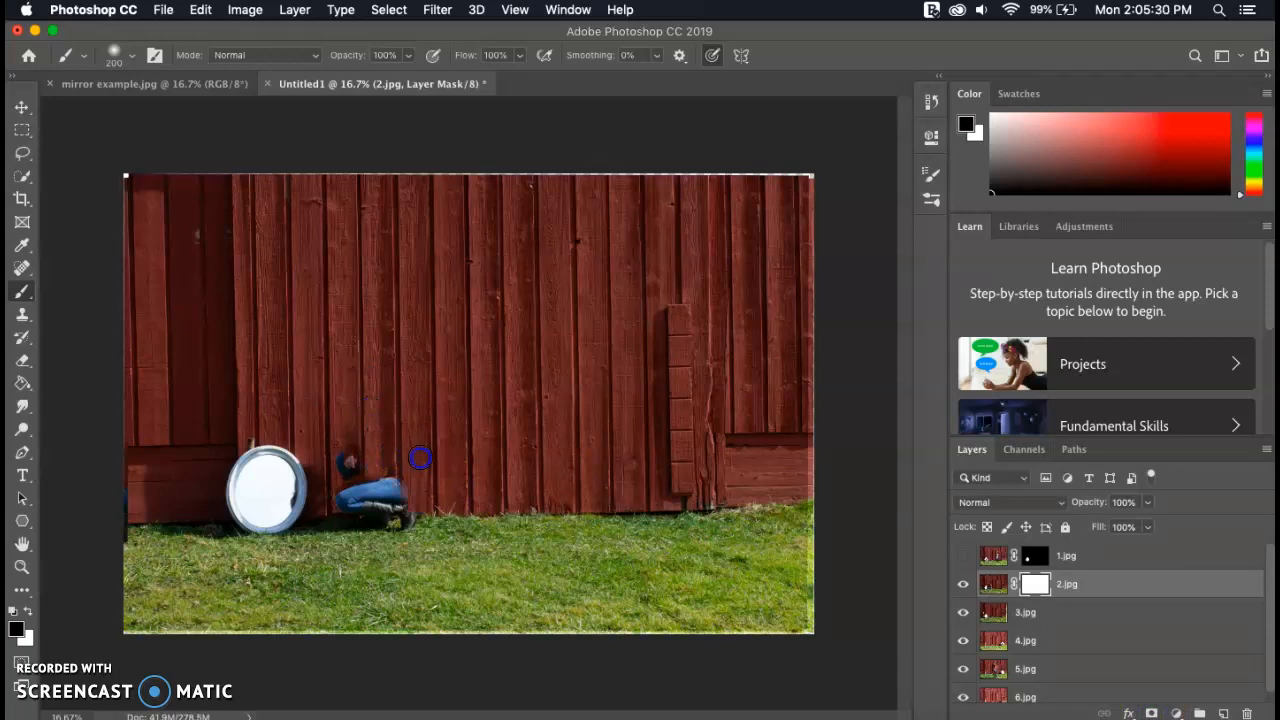
{"action": "mouse_move", "coordinate": [388, 523]}
{"action": "left_mouse_down"}
{"action": "mouse_move", "coordinate": [318, 528]}
{"action": "mouse_move", "coordinate": [354, 485]}
{"action": "left_mouse_up"}
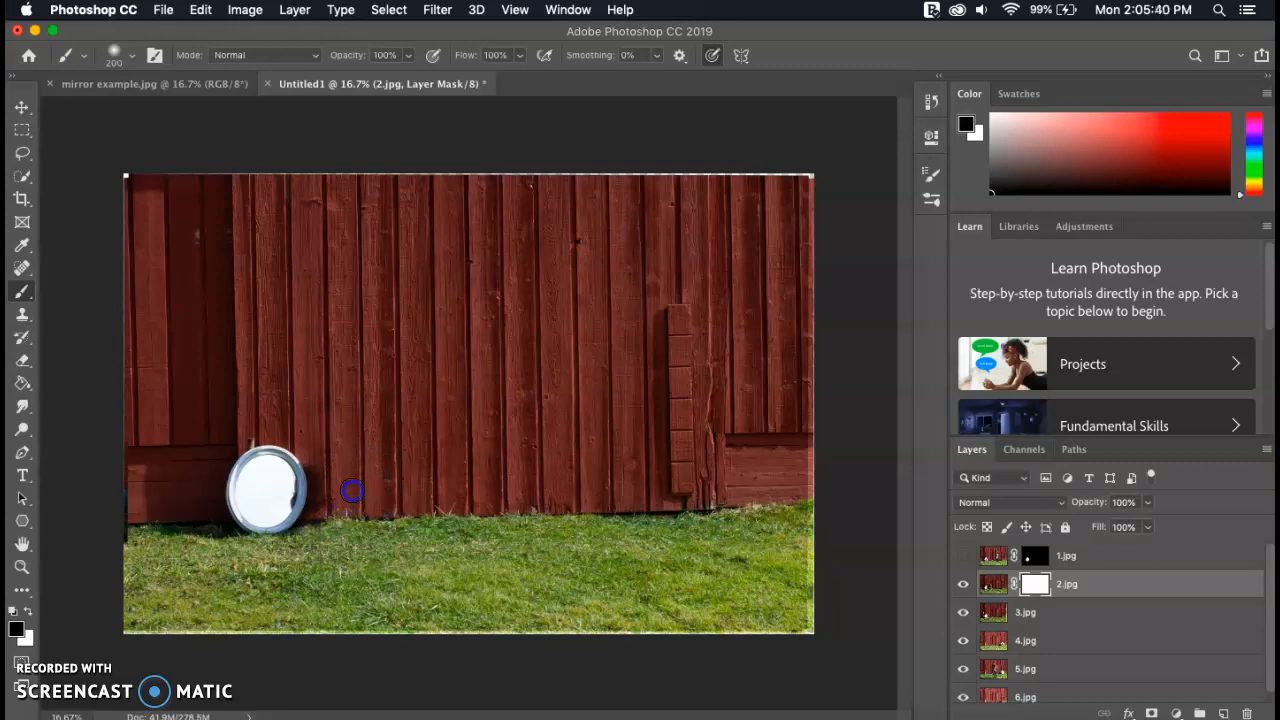
{"action": "key", "text": "super+i"}
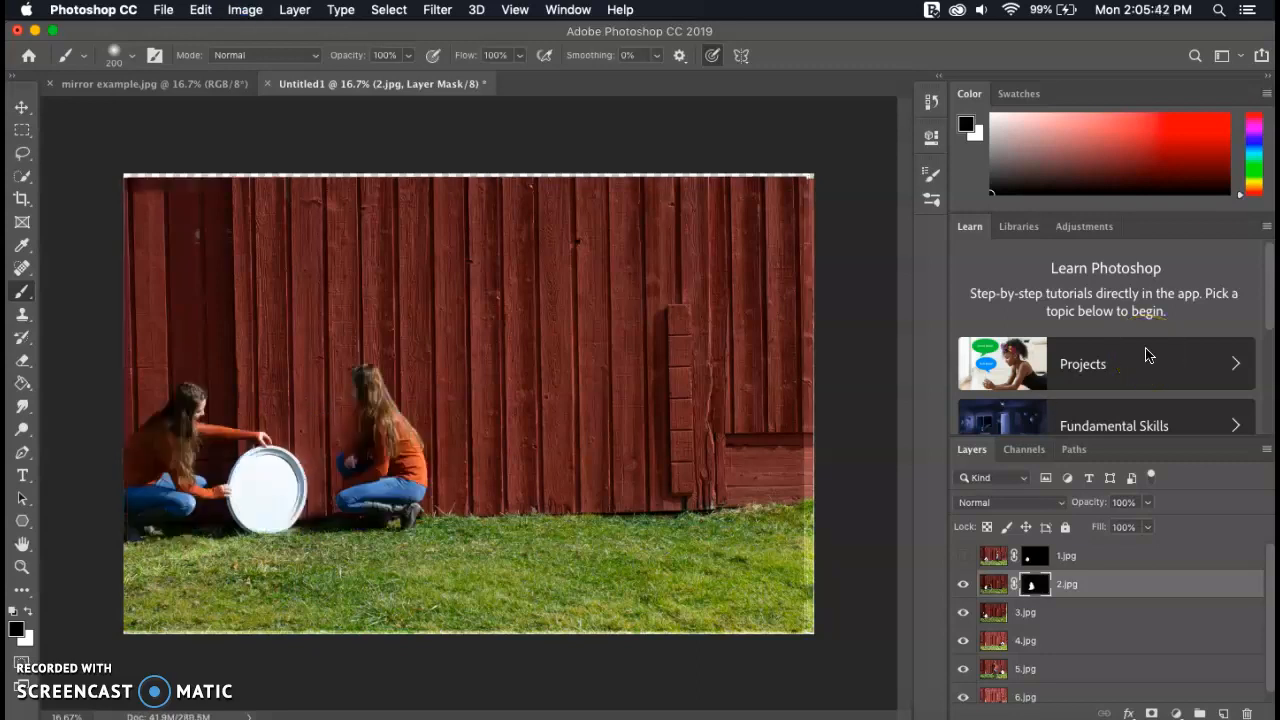
Step: Check the masked girl and mirror reflection by toggling the visibility of layers 2.jpg and 1.jpg
{"action": "left_click", "coordinate": [964, 585]}
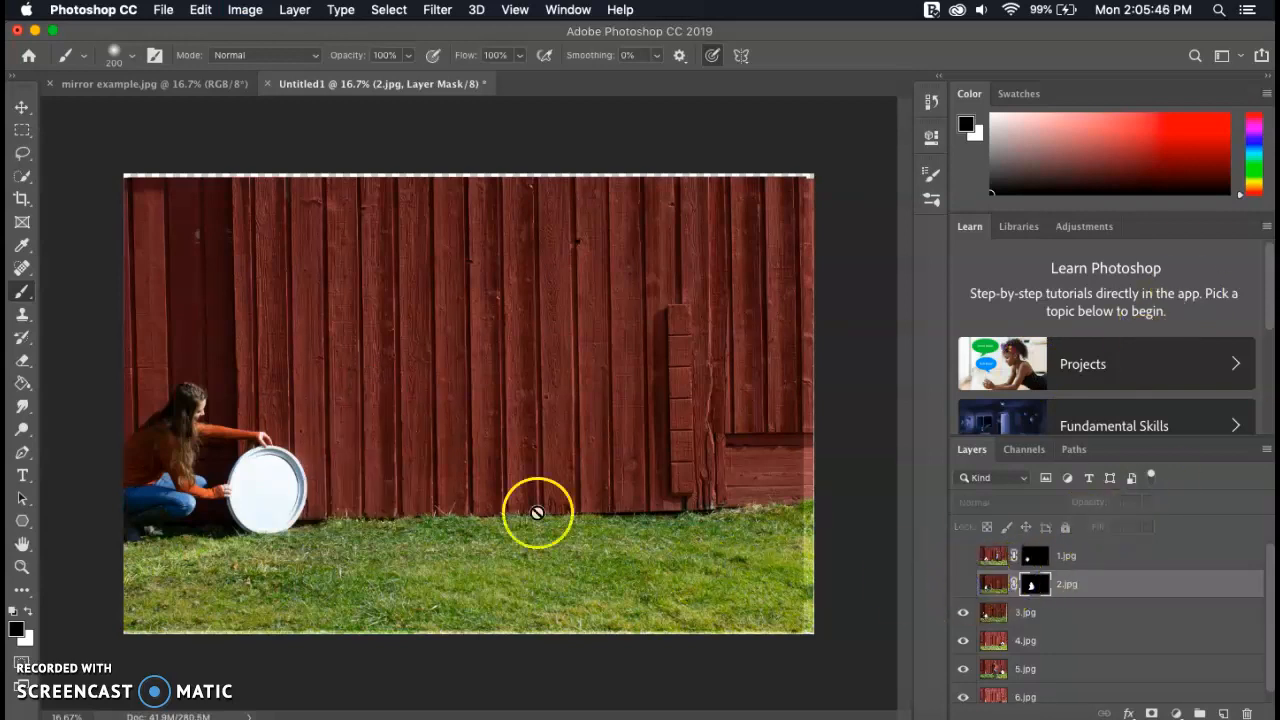
{"action": "left_click", "coordinate": [963, 584]}
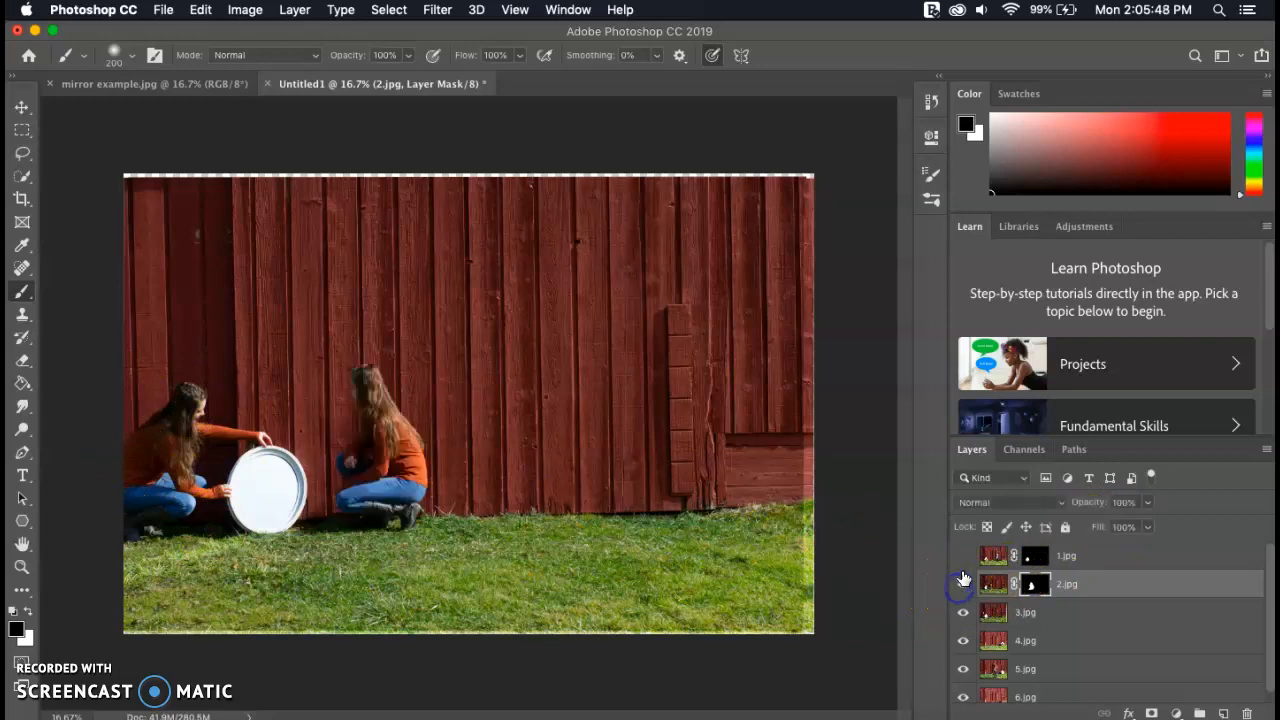
{"action": "left_click", "coordinate": [963, 558]}
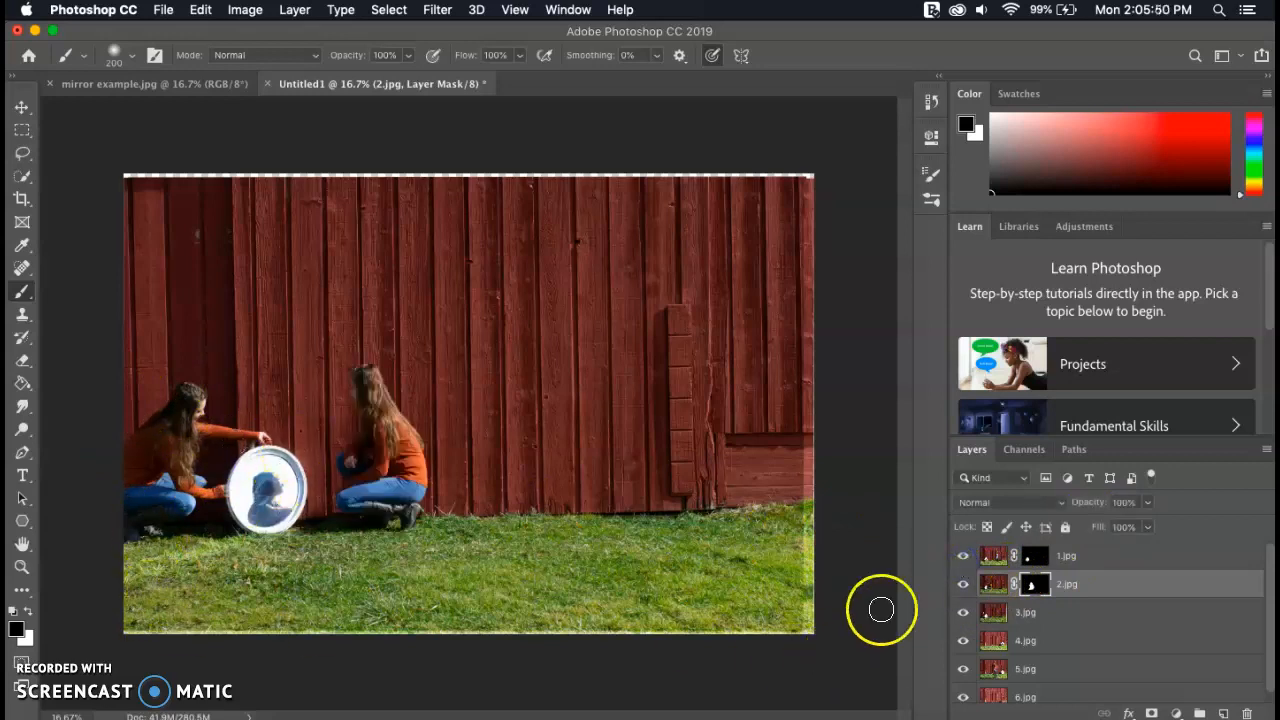
{"action": "left_click", "coordinate": [960, 557]}
Step: With layer 2.jpg hidden, add a layer mask to layer 3.jpg and paint black over the girl holding the mirror
{"action": "left_click", "coordinate": [962, 587]}
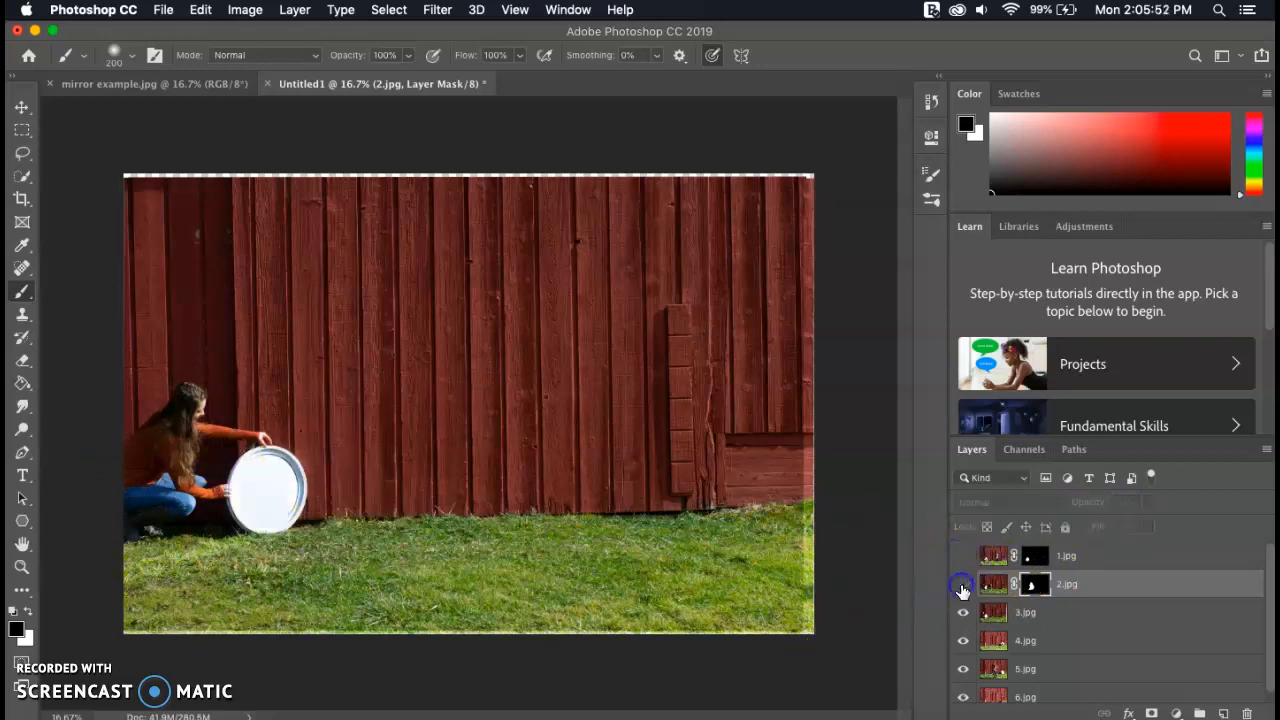
{"action": "left_click", "coordinate": [1045, 622]}
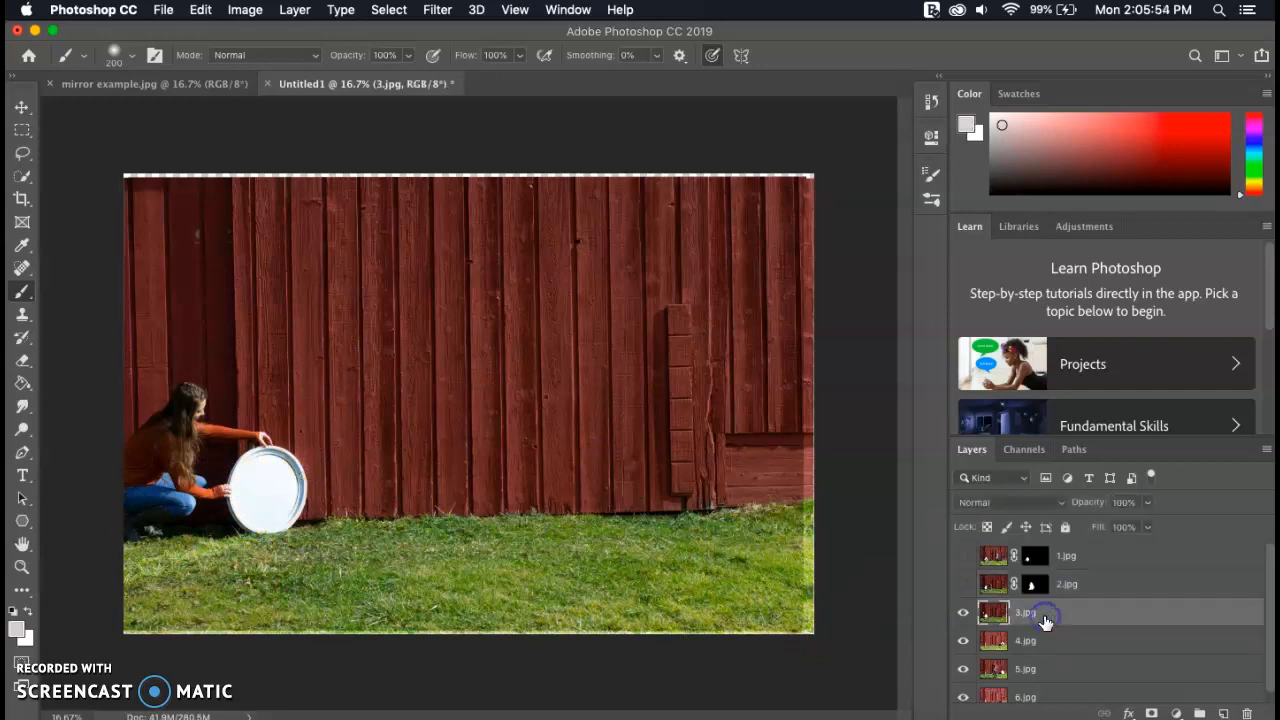
{"action": "left_click", "coordinate": [1152, 712]}
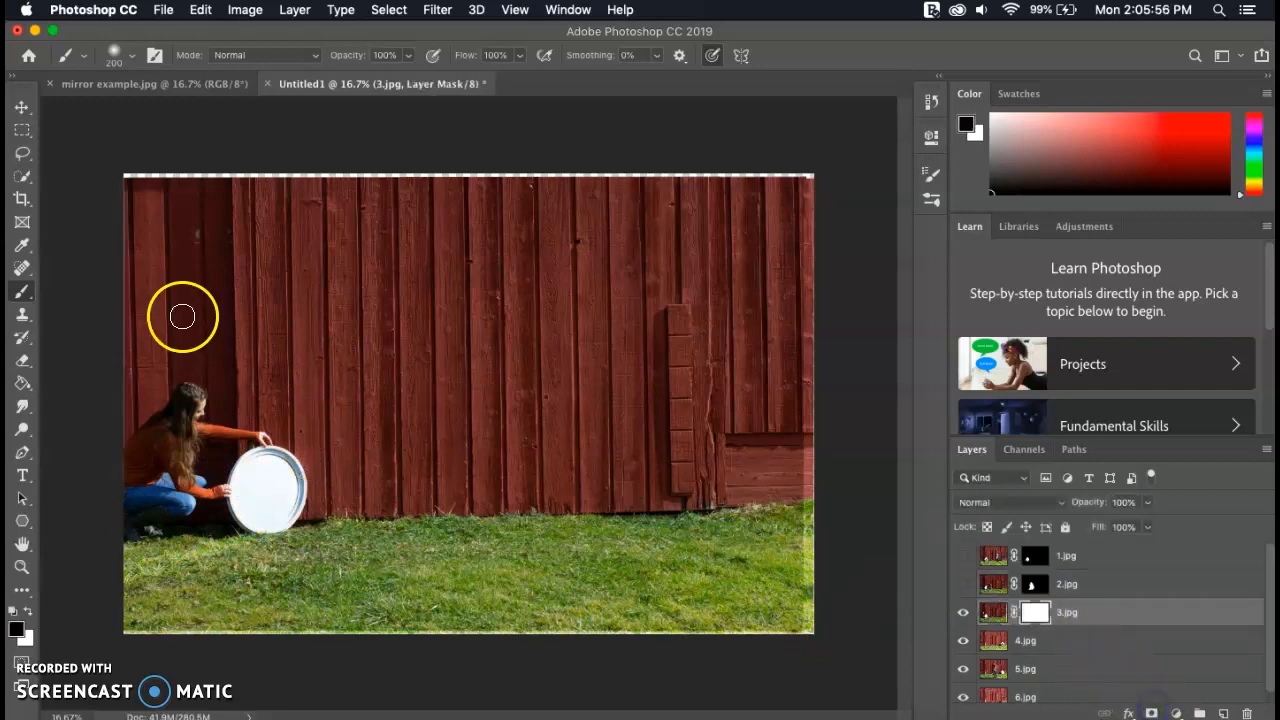
{"action": "mouse_move", "coordinate": [191, 416]}
{"action": "left_mouse_down"}
{"action": "mouse_move", "coordinate": [264, 440]}
{"action": "mouse_move", "coordinate": [192, 403]}
{"action": "mouse_move", "coordinate": [189, 460]}
{"action": "mouse_move", "coordinate": [147, 432]}
{"action": "mouse_move", "coordinate": [151, 468]}
{"action": "mouse_move", "coordinate": [131, 476]}
{"action": "mouse_move", "coordinate": [150, 514]}
{"action": "mouse_move", "coordinate": [129, 531]}
{"action": "mouse_move", "coordinate": [175, 530]}
{"action": "mouse_move", "coordinate": [169, 475]}
{"action": "mouse_move", "coordinate": [185, 519]}
{"action": "mouse_move", "coordinate": [189, 467]}
{"action": "mouse_move", "coordinate": [196, 504]}
{"action": "mouse_move", "coordinate": [200, 471]}
{"action": "mouse_move", "coordinate": [205, 506]}
{"action": "mouse_move", "coordinate": [221, 483]}
{"action": "mouse_move", "coordinate": [225, 528]}
{"action": "mouse_move", "coordinate": [197, 530]}
{"action": "mouse_move", "coordinate": [231, 531]}
{"action": "left_mouse_up"}
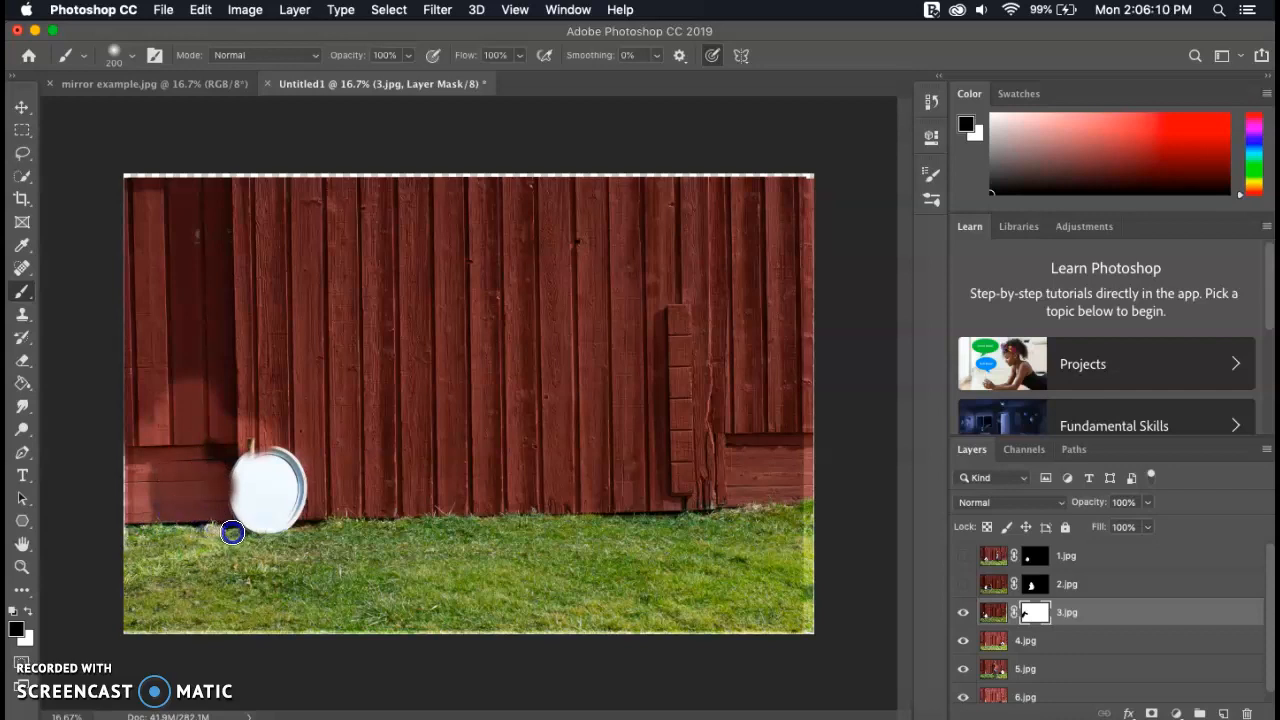
Step: Blend the shadow around the girl on layer 3.jpg's mask with the brush at 26% opacity, and invert the mask
{"action": "left_click", "coordinate": [408, 55]}
{"action": "left_click", "coordinate": [200, 377]}
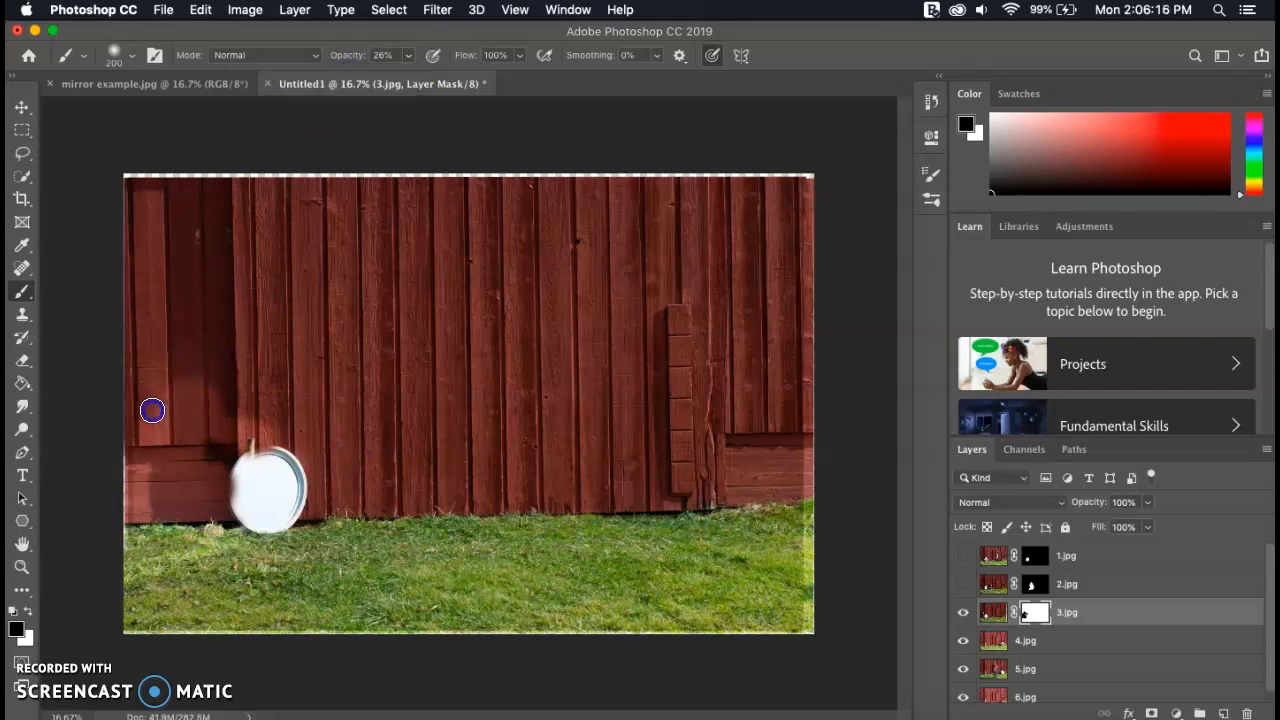
{"action": "mouse_move", "coordinate": [139, 413]}
{"action": "left_mouse_down"}
{"action": "mouse_move", "coordinate": [254, 397]}
{"action": "mouse_move", "coordinate": [210, 415]}
{"action": "left_mouse_up"}
{"action": "mouse_move", "coordinate": [200, 448]}
{"action": "left_mouse_down"}
{"action": "mouse_move", "coordinate": [197, 363]}
{"action": "mouse_move", "coordinate": [143, 420]}
{"action": "left_mouse_up"}
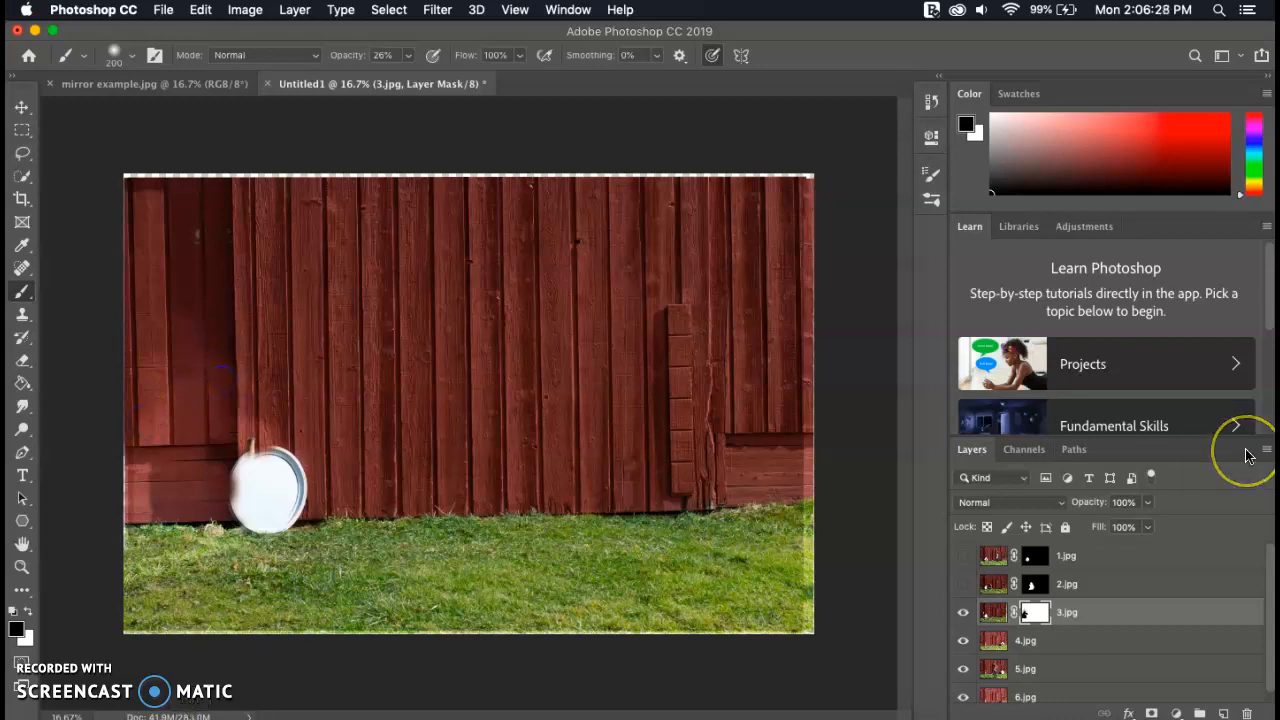
{"action": "key", "text": "super+i"}
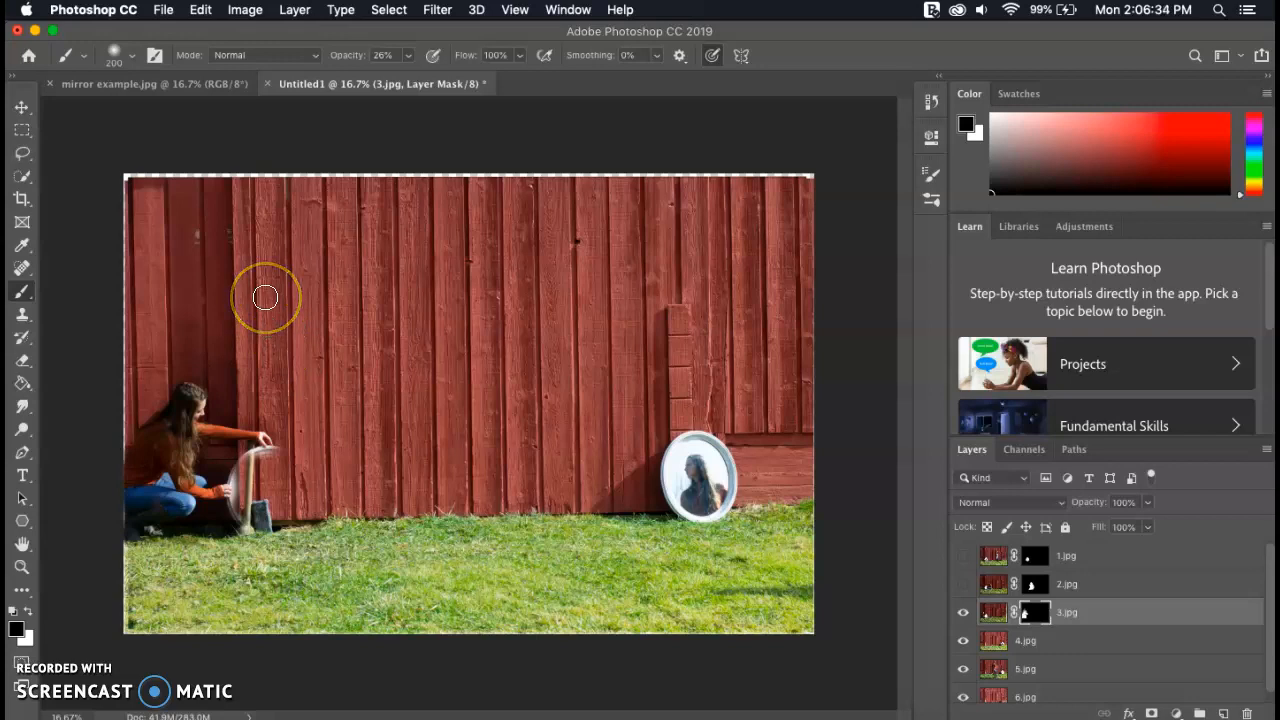
Step: Show layers 2.jpg and 1.jpg again and check the hands holding the mirror by toggling layer 3.jpg's visibility
{"action": "left_click", "coordinate": [960, 584]}
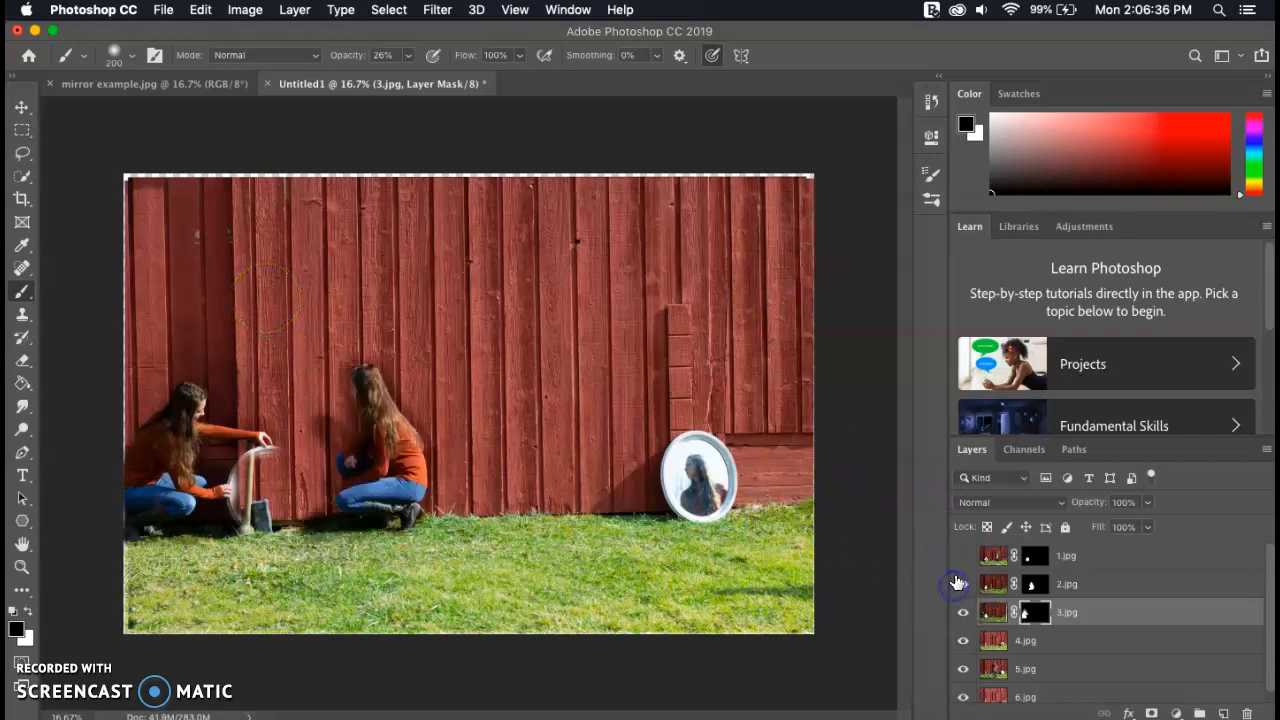
{"action": "left_click", "coordinate": [964, 557]}
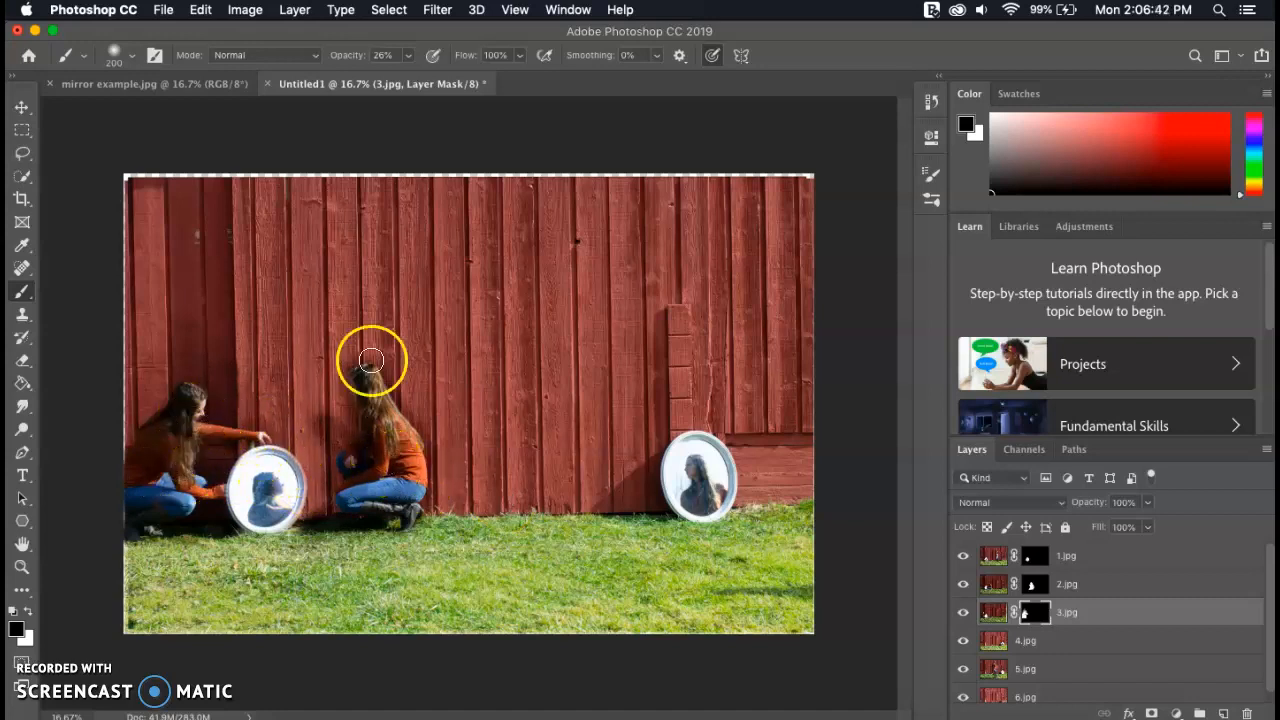
{"action": "left_click", "coordinate": [963, 613]}
{"action": "left_click", "coordinate": [963, 613]}
{"action": "scroll", "coordinate": [160, 505], "scroll_direction": "up", "scroll_amount": 3}
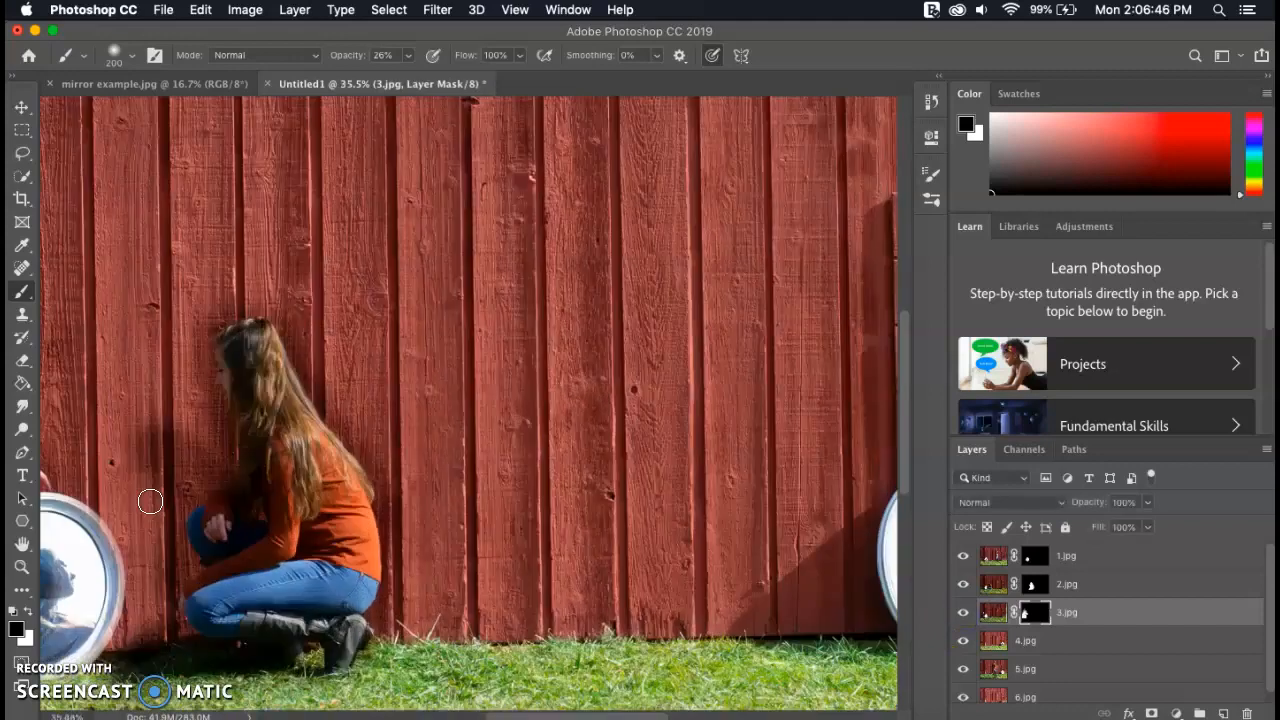
{"action": "scroll", "coordinate": [150, 501], "scroll_direction": "up", "scroll_amount": 5}
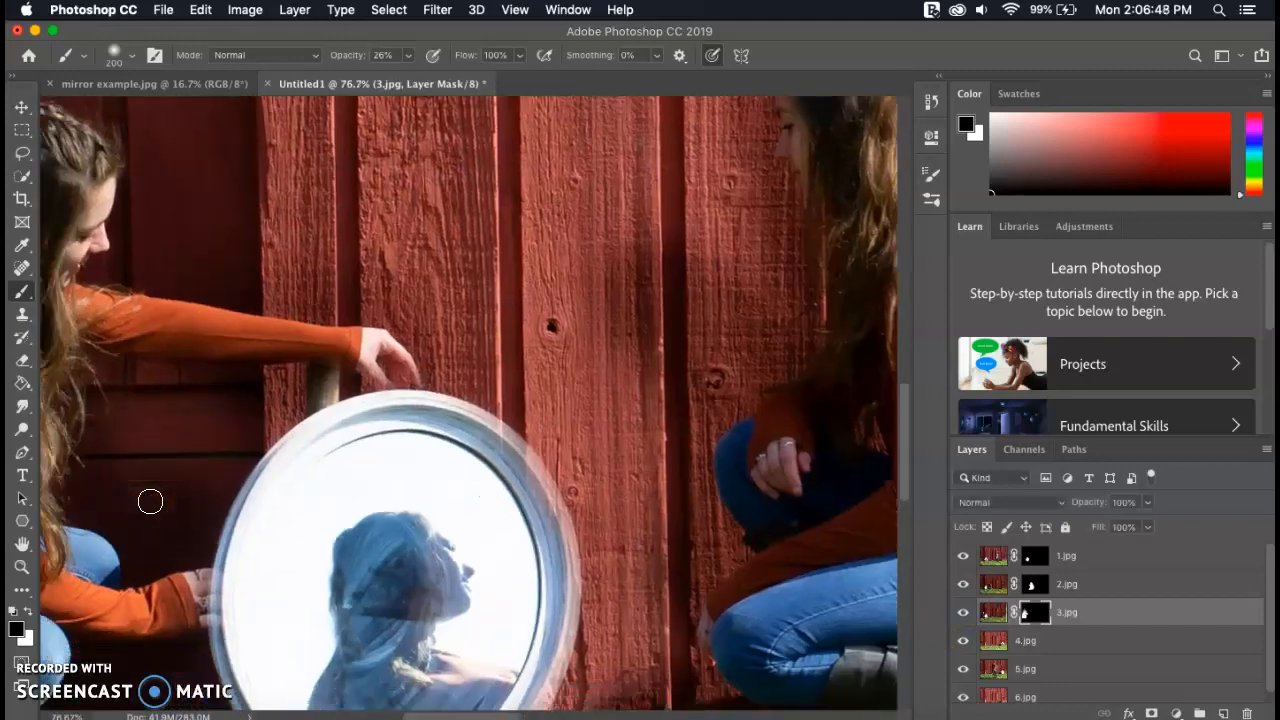
{"action": "scroll", "coordinate": [150, 501], "scroll_direction": "left", "scroll_amount": 3}
{"action": "scroll", "coordinate": [150, 501], "scroll_direction": "down", "scroll_amount": 2}
{"action": "left_click", "coordinate": [965, 614]}
{"action": "left_click", "coordinate": [965, 614]}
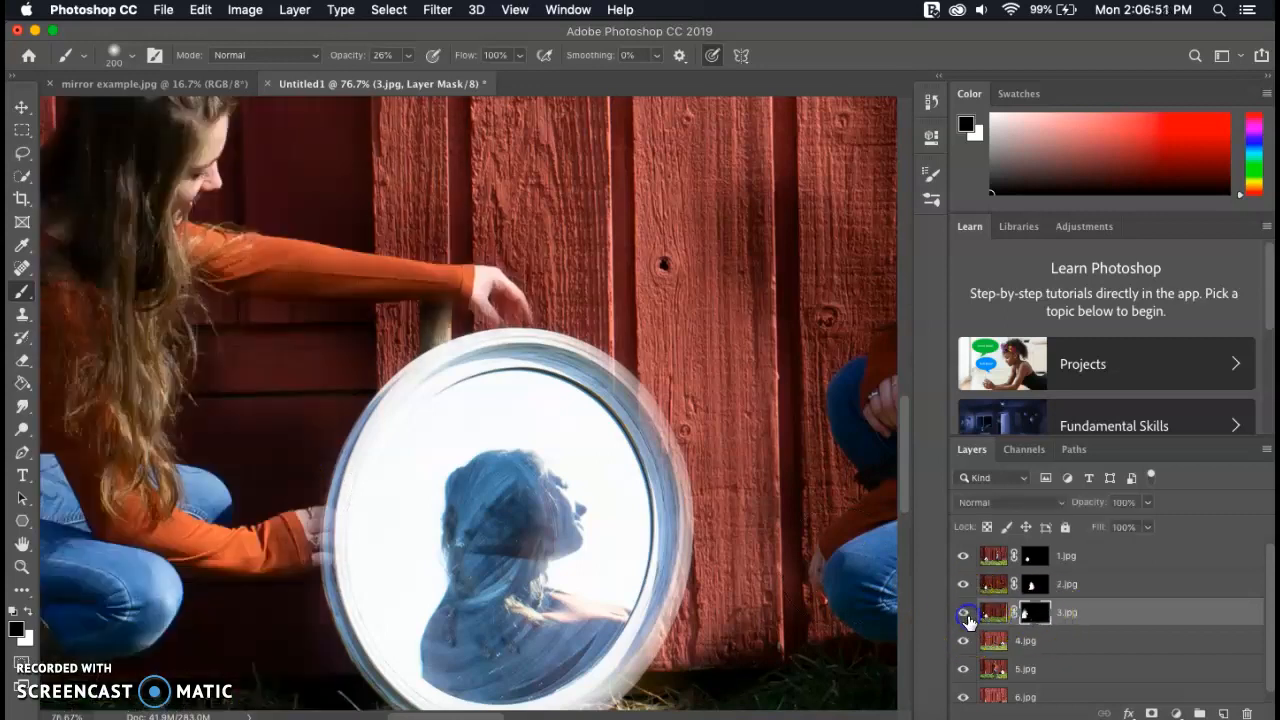
Step: Paint white on layer 3.jpg's mask over the girl's hands with a size 90 brush, raising its opacity to 100%
{"action": "left_click", "coordinate": [1030, 614]}
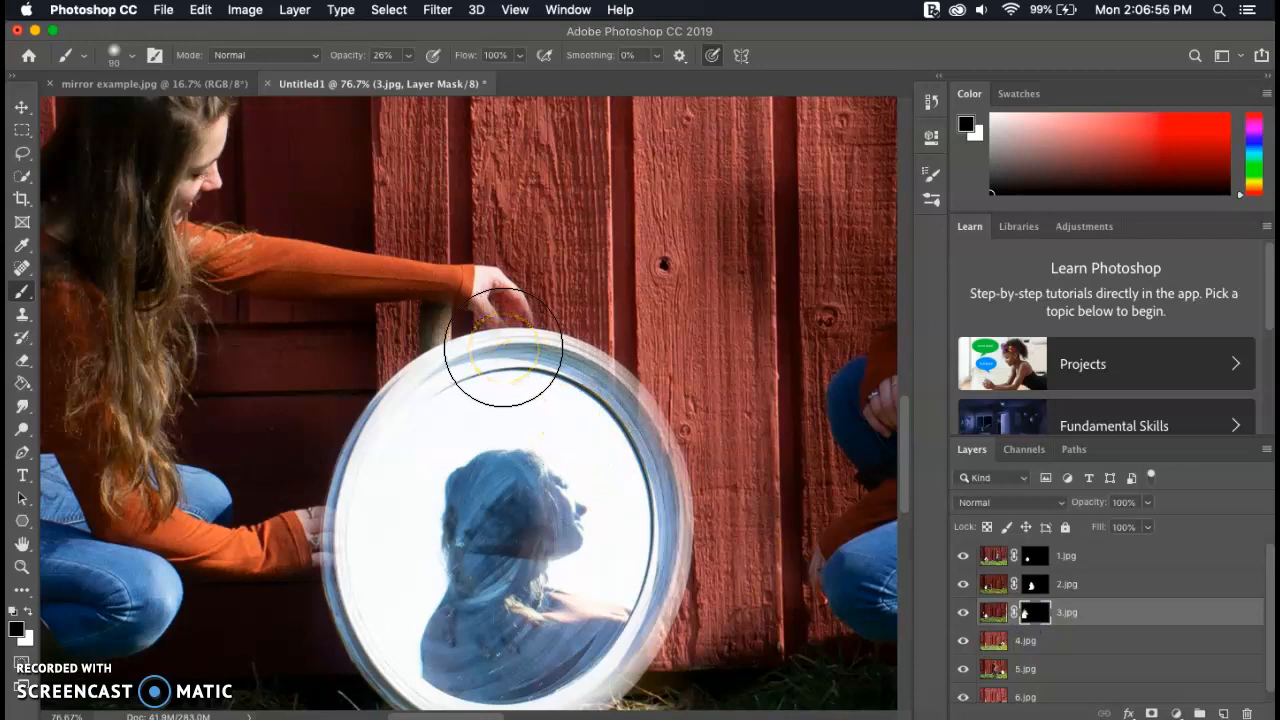
{"action": "mouse_move", "coordinate": [509, 289]}
{"action": "left_mouse_down"}
{"action": "mouse_move", "coordinate": [500, 297]}
{"action": "mouse_move", "coordinate": [524, 312]}
{"action": "mouse_move", "coordinate": [486, 286]}
{"action": "left_mouse_up"}
{"action": "left_click", "coordinate": [28, 611]}
{"action": "left_click", "coordinate": [496, 304]}
{"action": "left_click", "coordinate": [404, 57]}
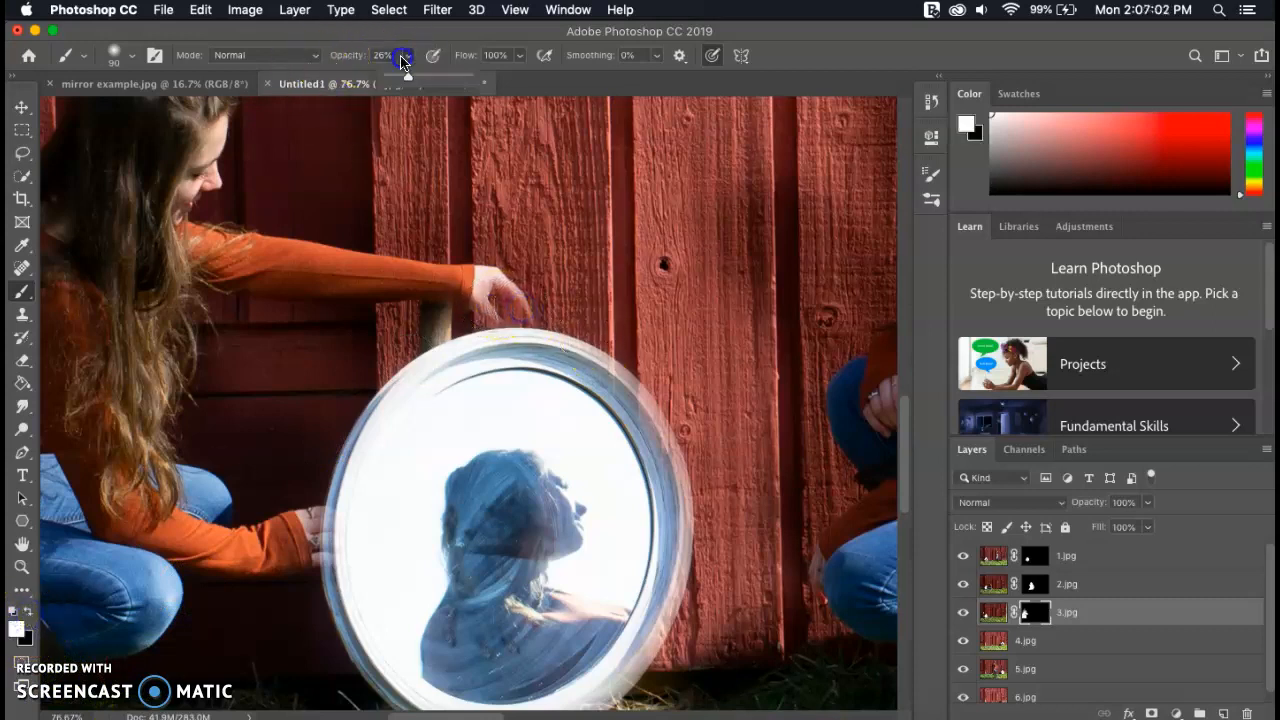
{"action": "left_click_drag", "start_coordinate": [414, 84], "coordinate": [523, 86]}
{"action": "left_click", "coordinate": [520, 294]}
{"action": "left_click", "coordinate": [477, 310]}
{"action": "left_click", "coordinate": [508, 291]}
{"action": "left_click", "coordinate": [292, 520]}
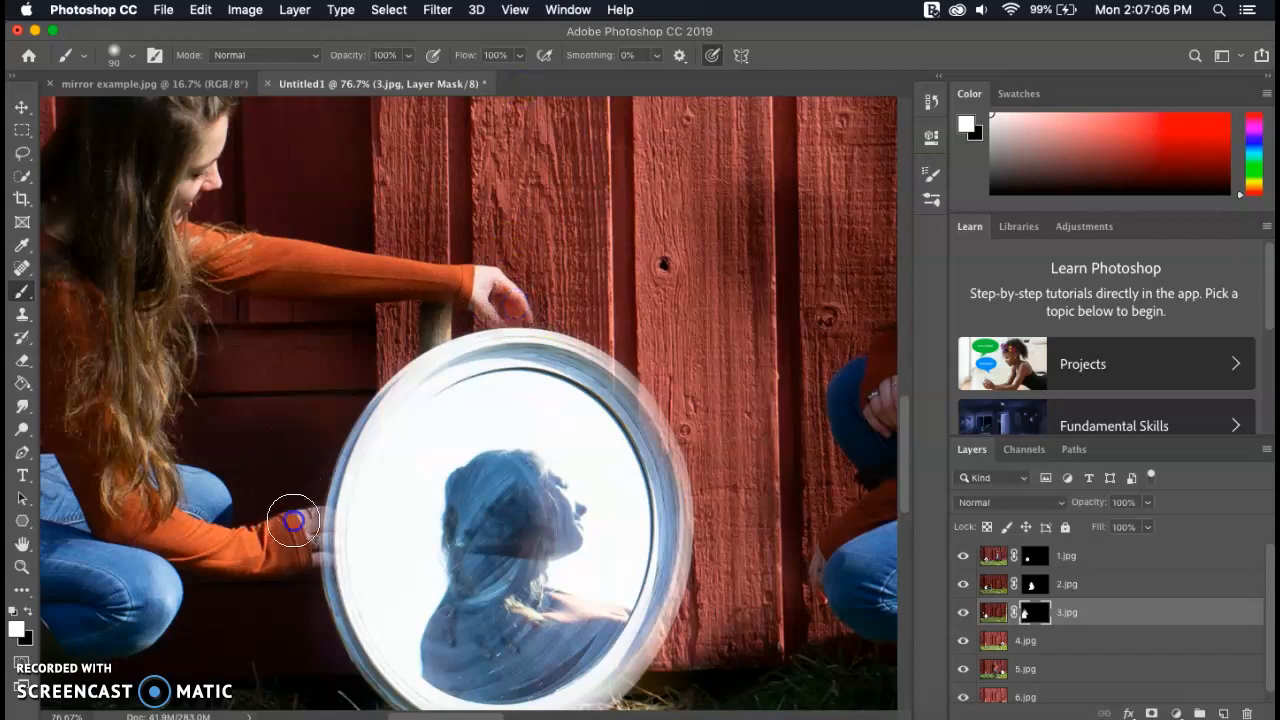
{"action": "left_click", "coordinate": [491, 296]}
{"action": "left_click_drag", "start_coordinate": [491, 296], "coordinate": [491, 310]}
Step: Toggle layer 1.jpg's visibility repeatedly to examine how its mirror overlaps the hands from layer 3.jpg
{"action": "left_click", "coordinate": [961, 557]}
{"action": "left_click", "coordinate": [961, 557]}
{"action": "left_click", "coordinate": [960, 560]}
{"action": "left_click", "coordinate": [960, 560]}
{"action": "left_click", "coordinate": [960, 560]}
{"action": "left_click", "coordinate": [960, 560]}
{"action": "left_click", "coordinate": [960, 560]}
{"action": "left_click", "coordinate": [960, 560]}
{"action": "left_click", "coordinate": [960, 560]}
{"action": "left_click", "coordinate": [960, 560]}
Step: On layer 1.jpg's mask, paint black over both hands so they show in front of the mirror frame
{"action": "left_click", "coordinate": [1020, 566]}
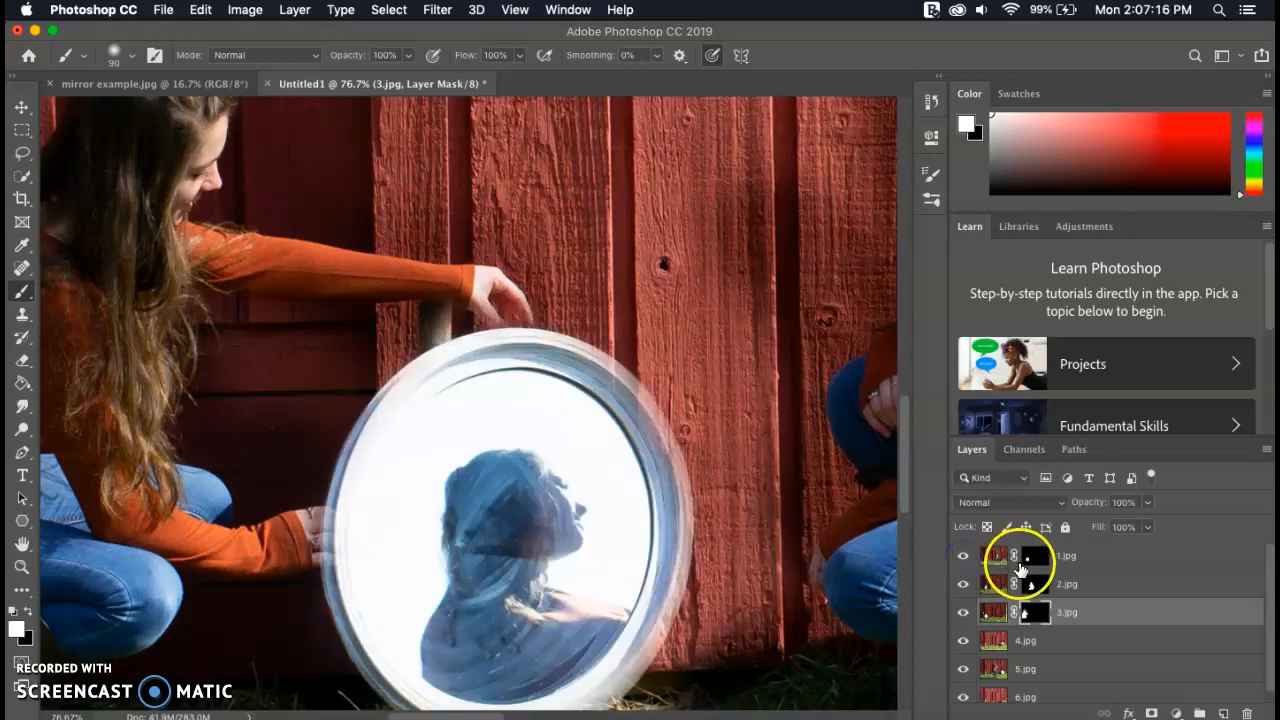
{"action": "left_click", "coordinate": [1035, 556]}
{"action": "left_click_drag", "start_coordinate": [298, 581], "coordinate": [323, 518]}
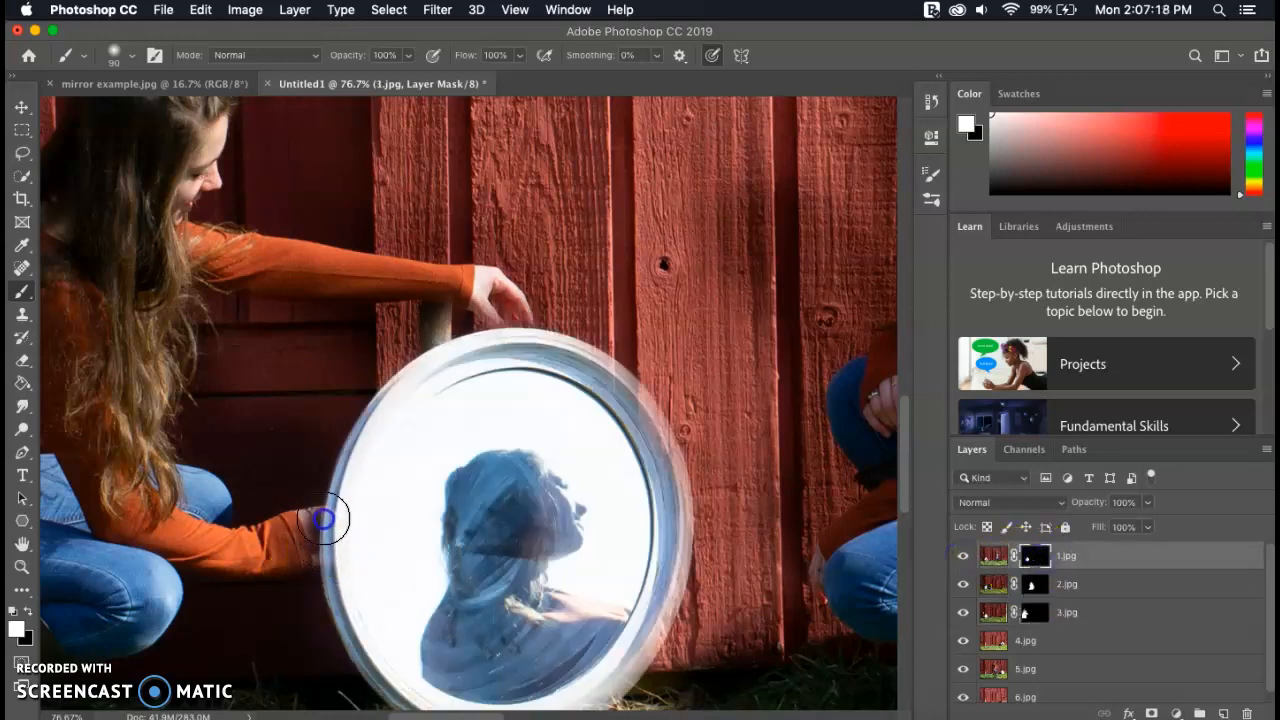
{"action": "key", "text": "super+z"}
{"action": "left_click", "coordinate": [22, 618]}
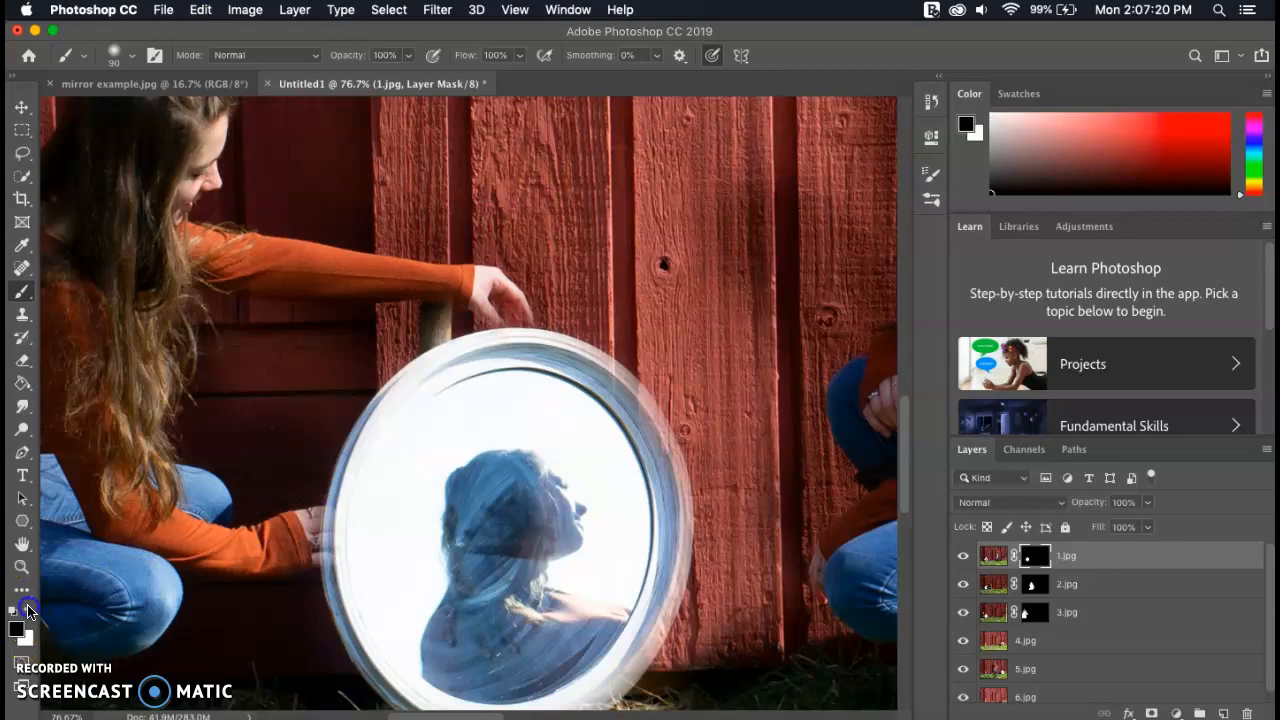
{"action": "mouse_move", "coordinate": [323, 517]}
{"action": "left_mouse_down"}
{"action": "mouse_move", "coordinate": [333, 560]}
{"action": "mouse_move", "coordinate": [320, 514]}
{"action": "left_mouse_up"}
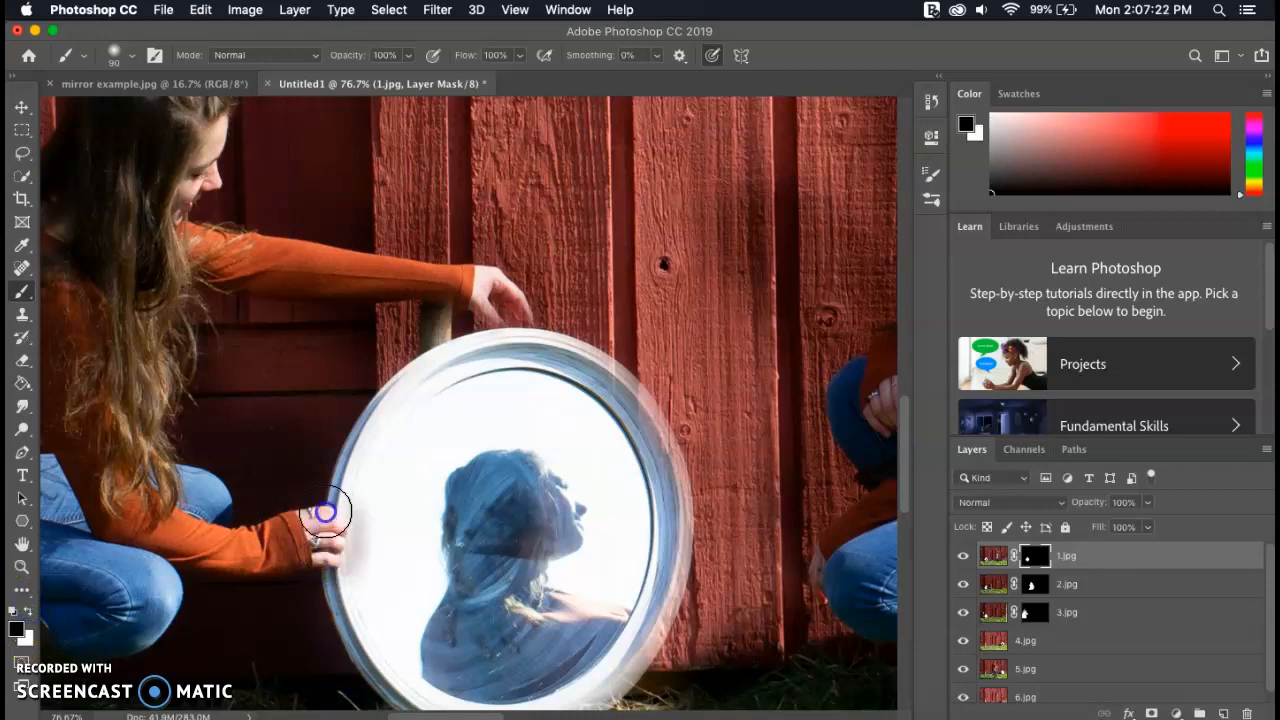
{"action": "mouse_move", "coordinate": [491, 314]}
{"action": "left_mouse_down"}
{"action": "mouse_move", "coordinate": [525, 319]}
{"action": "mouse_move", "coordinate": [497, 328]}
{"action": "mouse_move", "coordinate": [524, 340]}
{"action": "mouse_move", "coordinate": [481, 350]}
{"action": "mouse_move", "coordinate": [530, 343]}
{"action": "mouse_move", "coordinate": [497, 339]}
{"action": "left_mouse_up"}
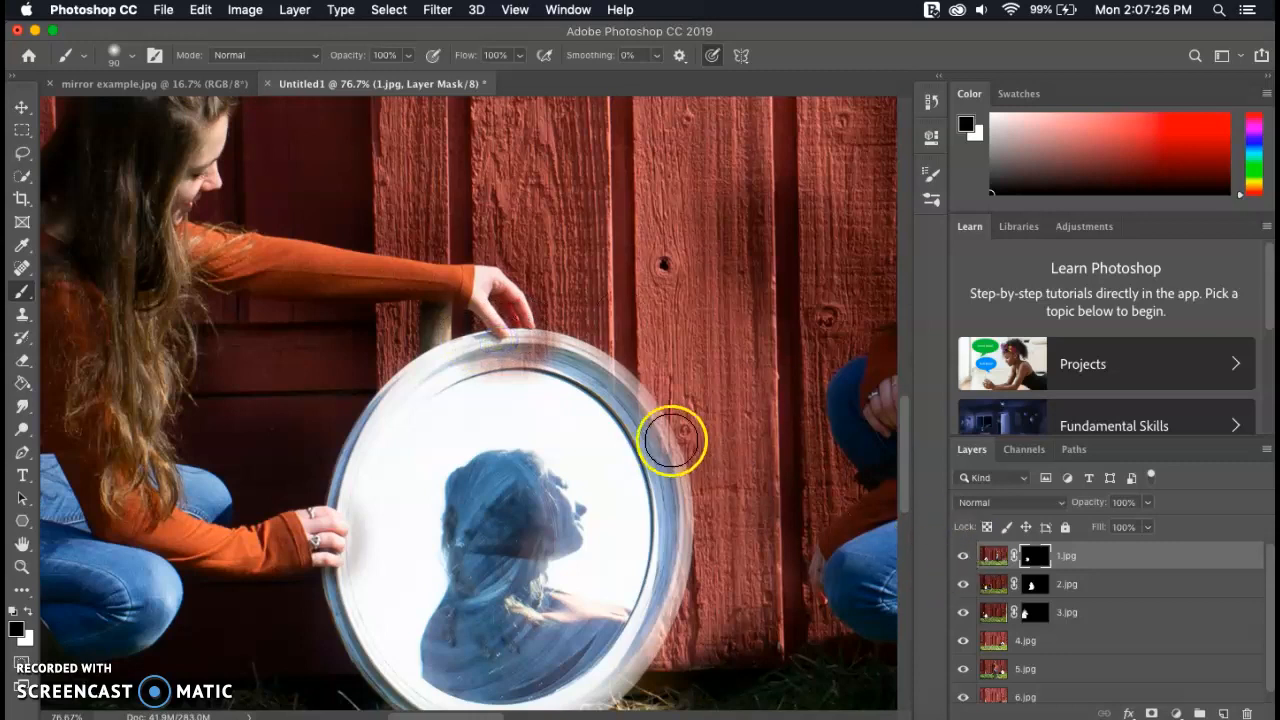
Step: Paint white on layer 1.jpg's mask around the mirror's rim and base to restore a solid frame
{"action": "left_click", "coordinate": [28, 611]}
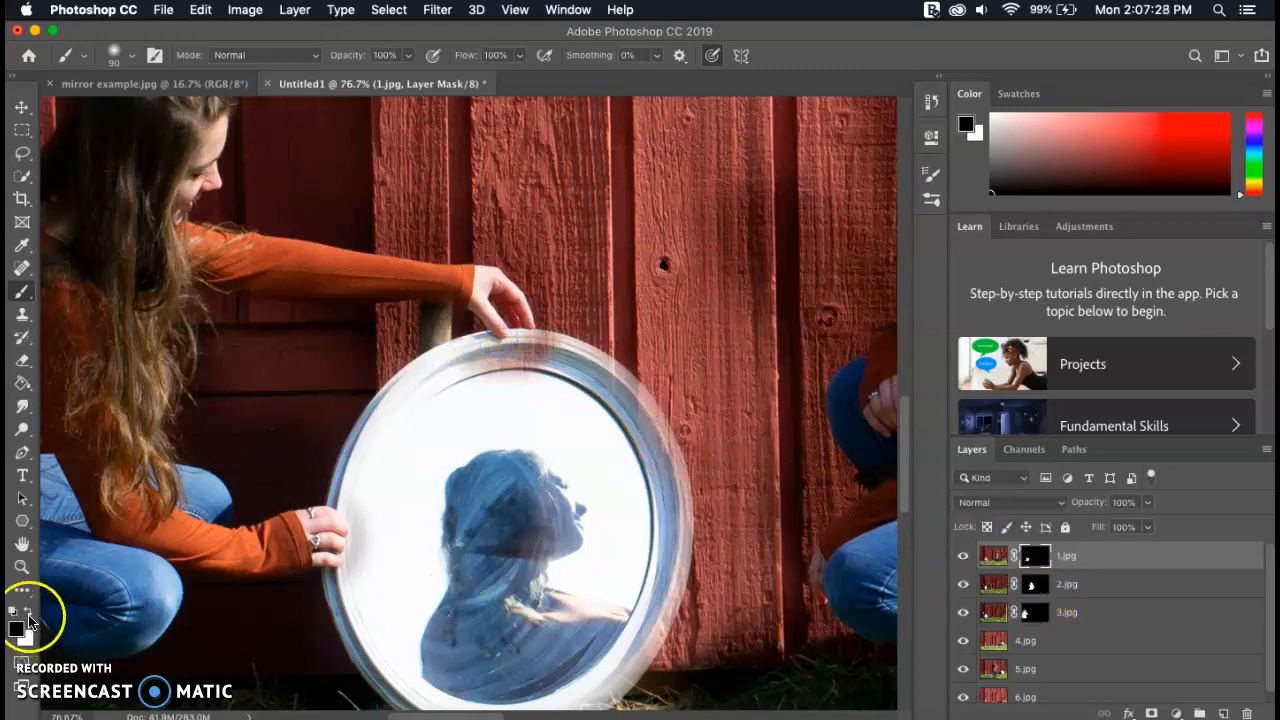
{"action": "mouse_move", "coordinate": [541, 347]}
{"action": "left_mouse_down"}
{"action": "mouse_move", "coordinate": [489, 371]}
{"action": "mouse_move", "coordinate": [468, 357]}
{"action": "mouse_move", "coordinate": [518, 377]}
{"action": "mouse_move", "coordinate": [572, 369]}
{"action": "mouse_move", "coordinate": [642, 421]}
{"action": "mouse_move", "coordinate": [658, 414]}
{"action": "mouse_move", "coordinate": [677, 540]}
{"action": "mouse_move", "coordinate": [664, 494]}
{"action": "mouse_move", "coordinate": [665, 576]}
{"action": "mouse_move", "coordinate": [635, 654]}
{"action": "mouse_move", "coordinate": [668, 602]}
{"action": "mouse_move", "coordinate": [583, 691]}
{"action": "left_mouse_up"}
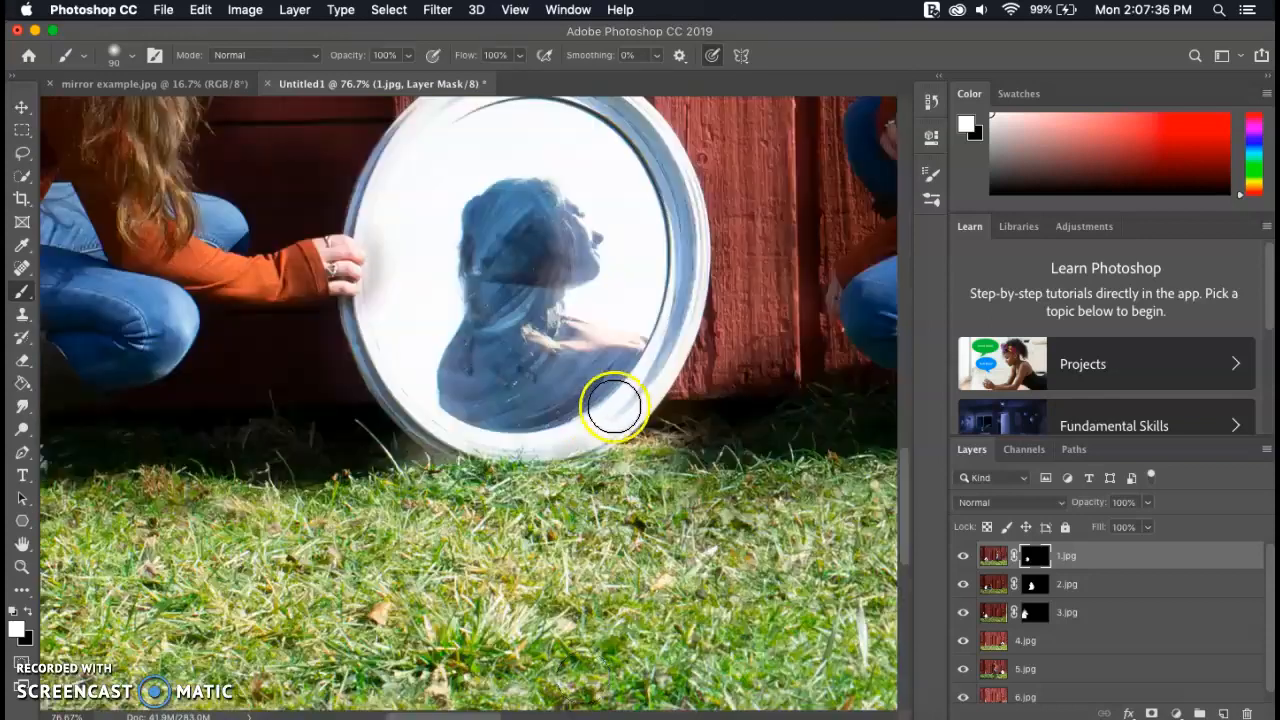
{"action": "mouse_move", "coordinate": [609, 409]}
{"action": "left_mouse_down"}
{"action": "mouse_move", "coordinate": [534, 434]}
{"action": "mouse_move", "coordinate": [560, 434]}
{"action": "mouse_move", "coordinate": [405, 425]}
{"action": "left_mouse_up"}
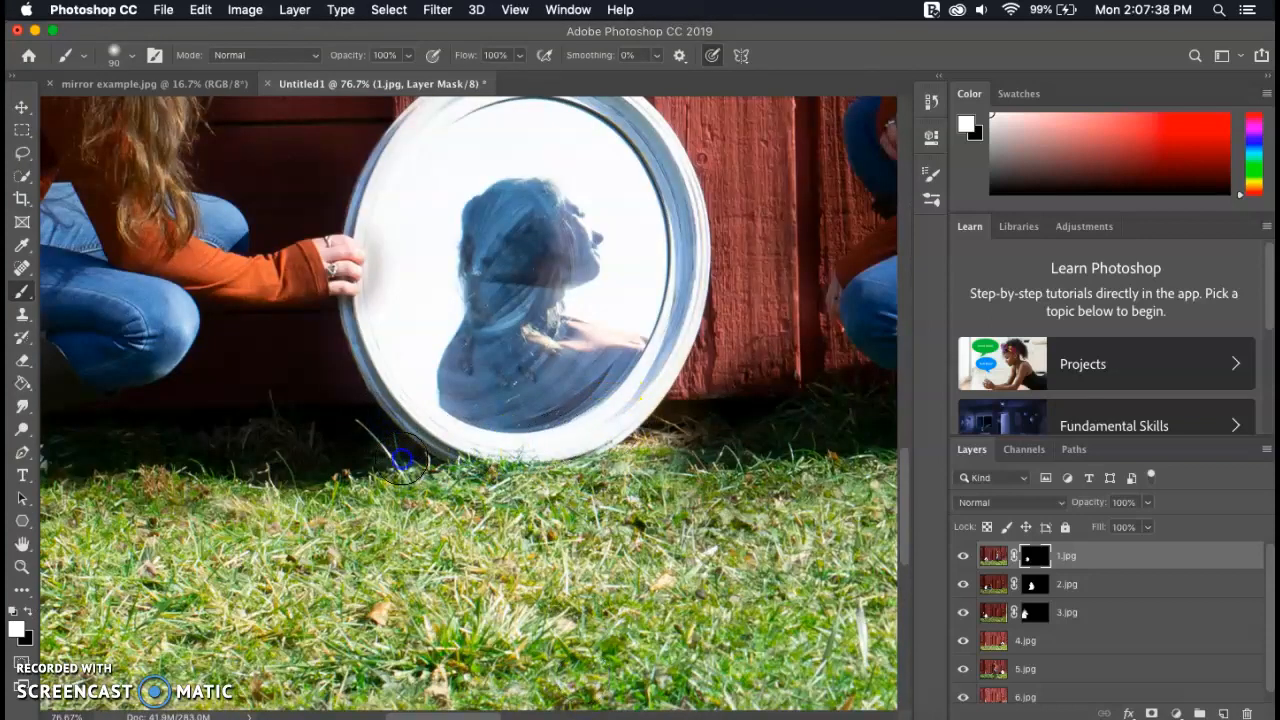
{"action": "scroll", "coordinate": [356, 440], "scroll_direction": "down", "scroll_amount": 5}
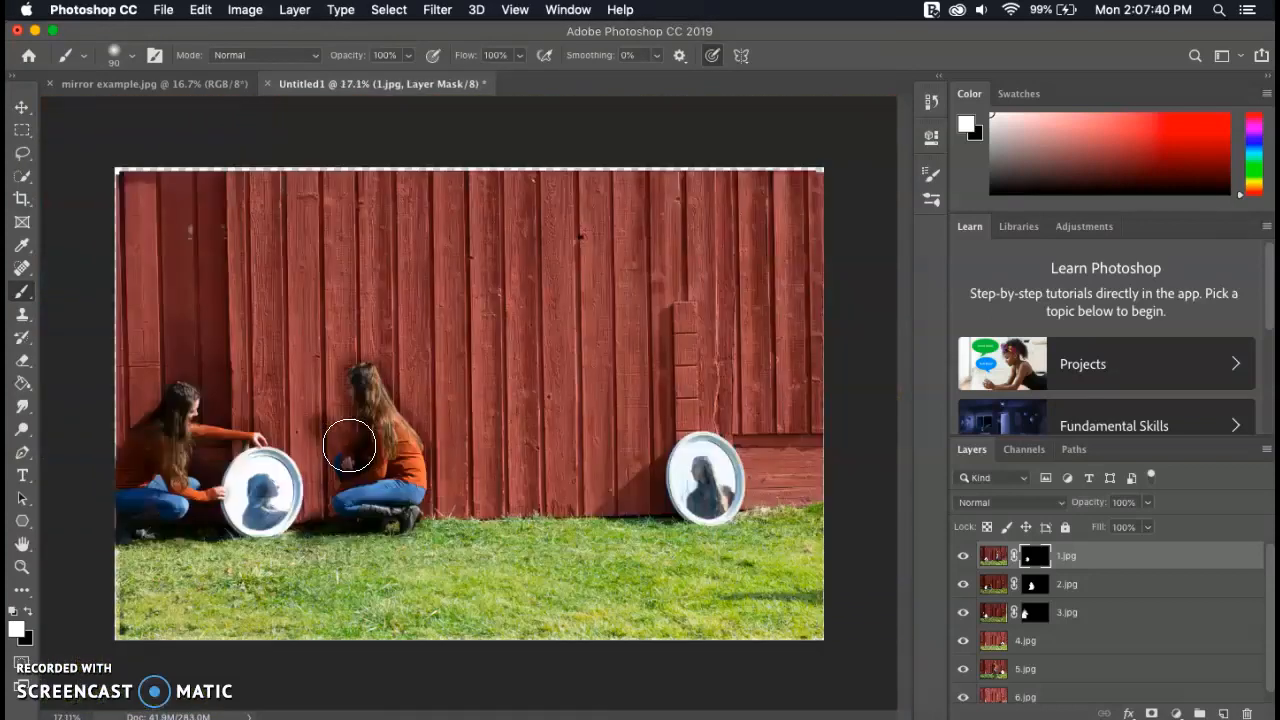
Step: Hide layers 1.jpg, 2.jpg and 3.jpg, and toggle layer 4.jpg to inspect its mirror reflection
{"action": "left_click", "coordinate": [961, 562]}
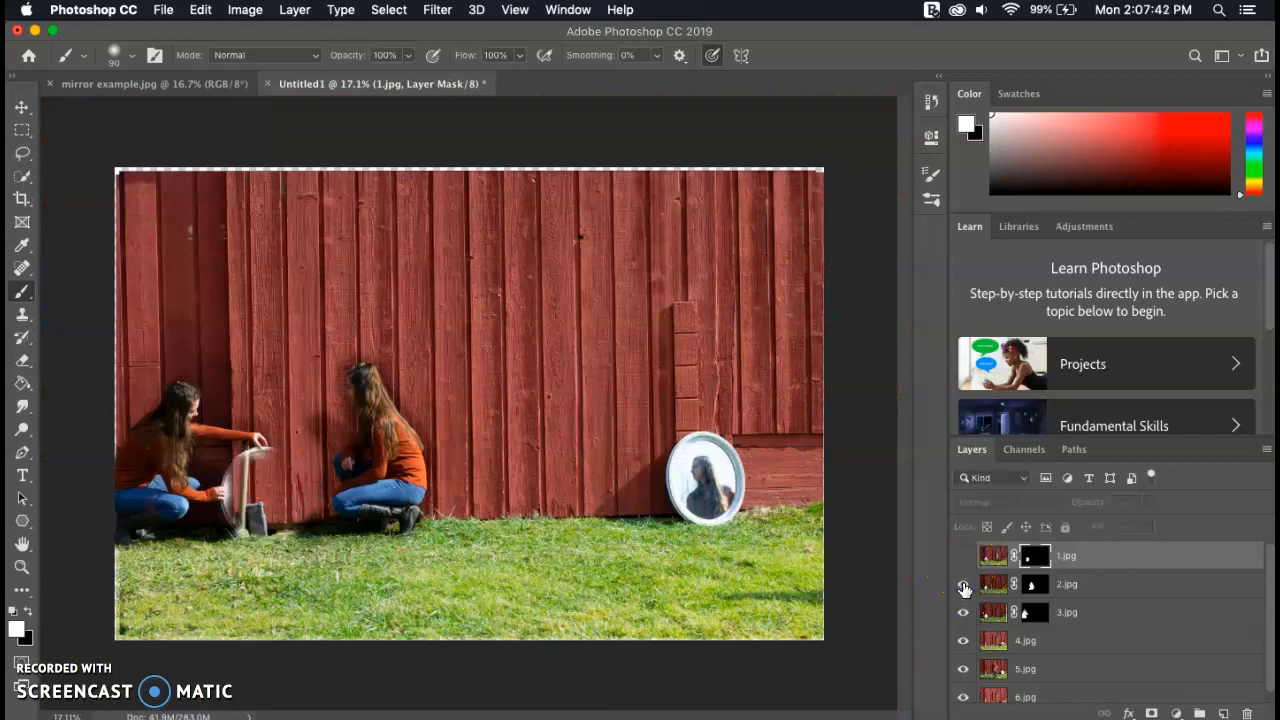
{"action": "left_click", "coordinate": [963, 585]}
{"action": "left_click", "coordinate": [964, 613]}
{"action": "left_click", "coordinate": [965, 641]}
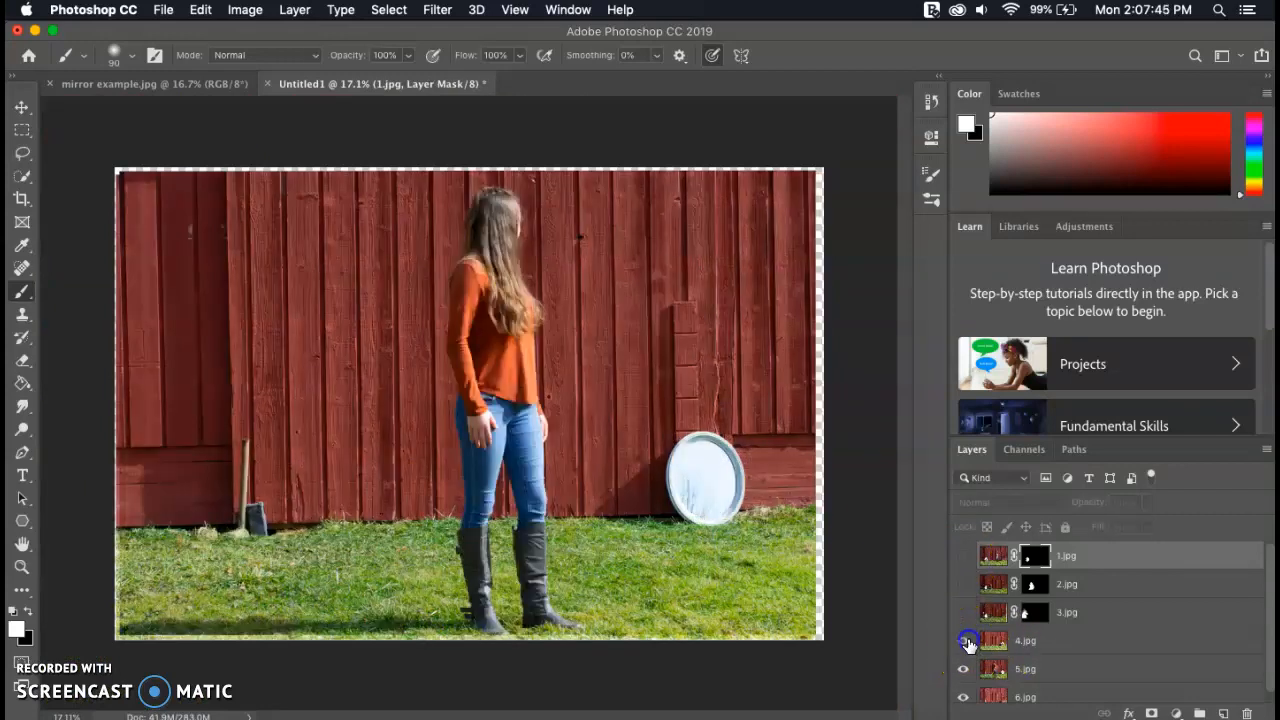
{"action": "left_click", "coordinate": [965, 641]}
Step: Mask layer 4.jpg to only the mirror reflection by painting it black on a new mask and inverting the mask
{"action": "left_click", "coordinate": [1026, 644]}
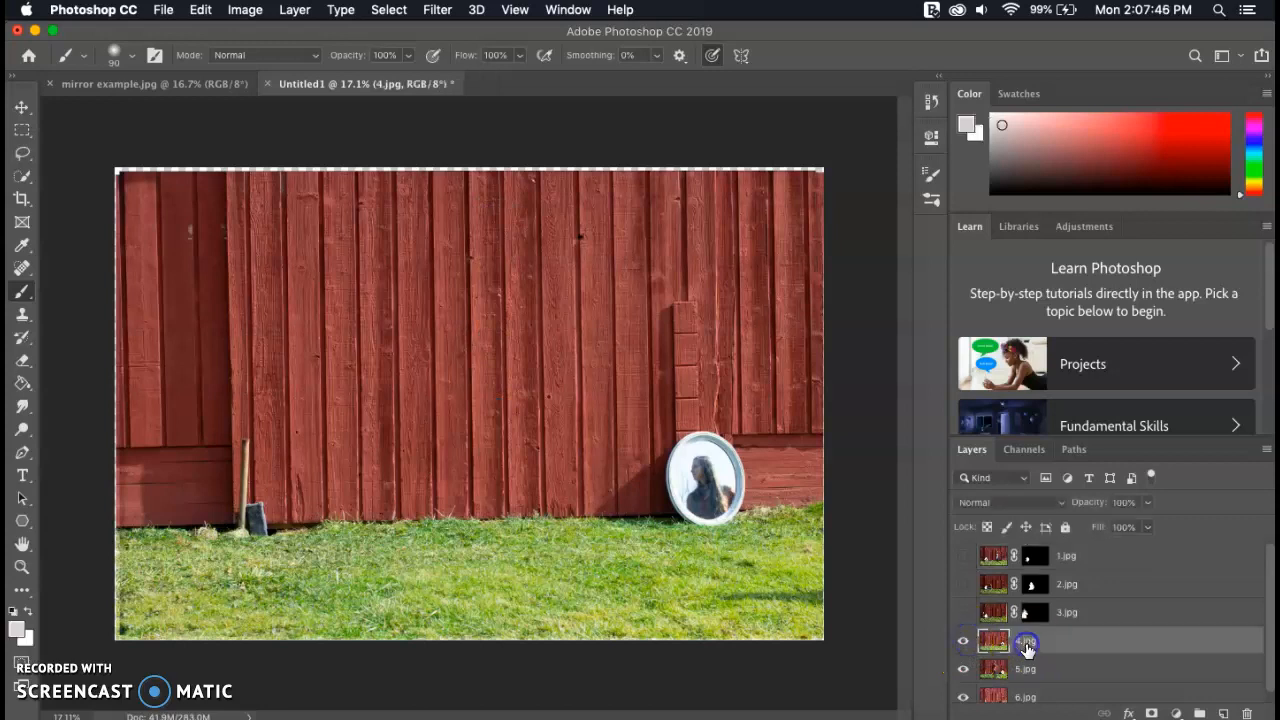
{"action": "left_click", "coordinate": [1151, 713]}
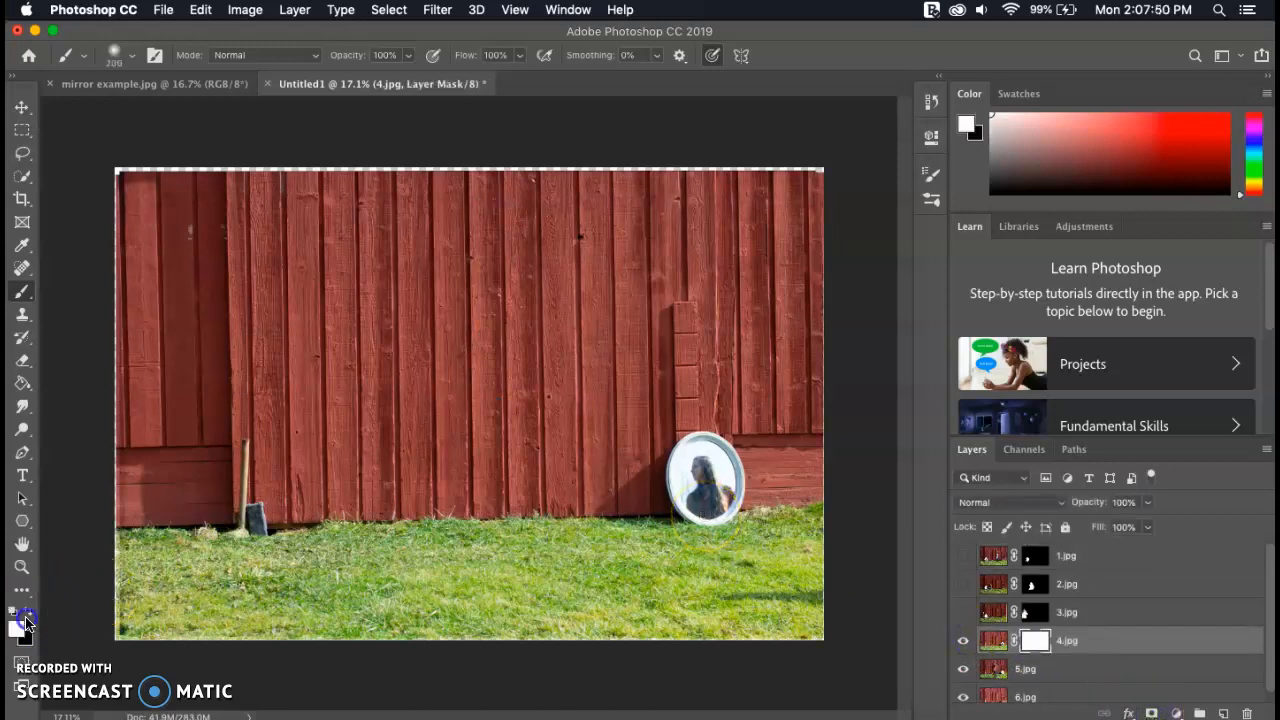
{"action": "left_click", "coordinate": [29, 611]}
{"action": "mouse_move", "coordinate": [690, 480]}
{"action": "left_mouse_down"}
{"action": "mouse_move", "coordinate": [700, 490]}
{"action": "mouse_move", "coordinate": [705, 470]}
{"action": "mouse_move", "coordinate": [722, 497]}
{"action": "left_mouse_up"}
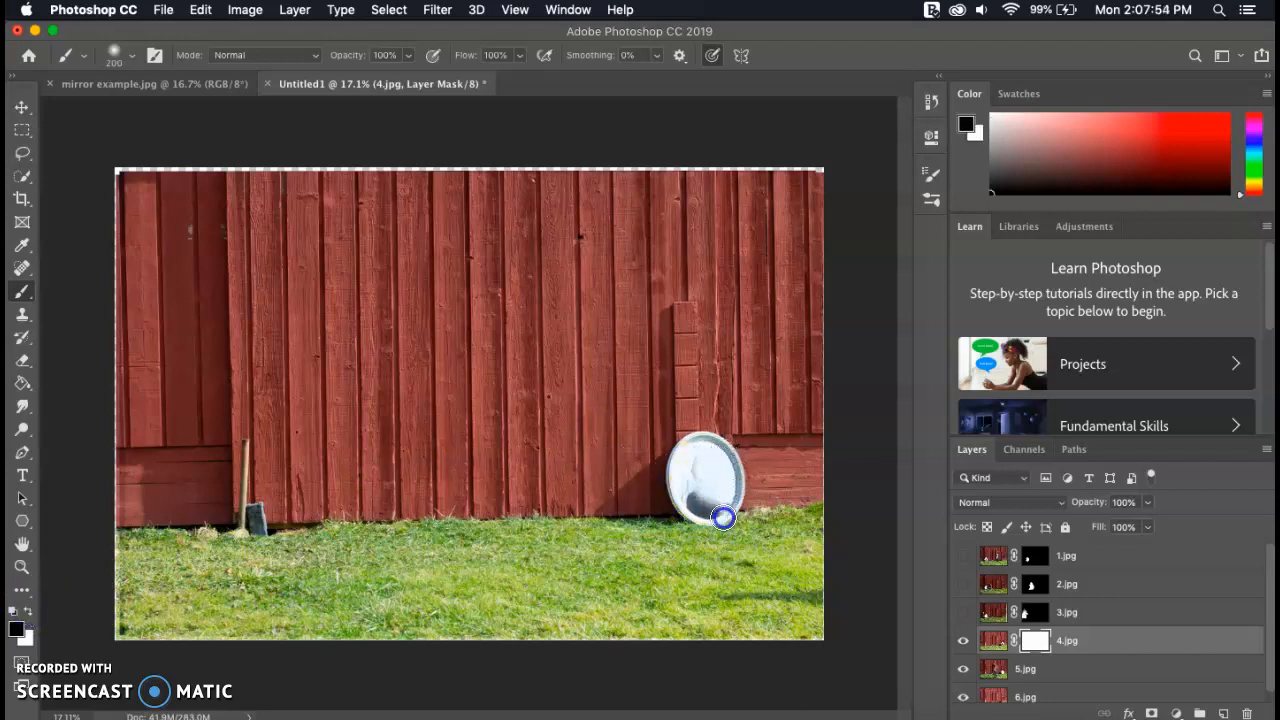
{"action": "left_click_drag", "start_coordinate": [698, 469], "coordinate": [695, 477]}
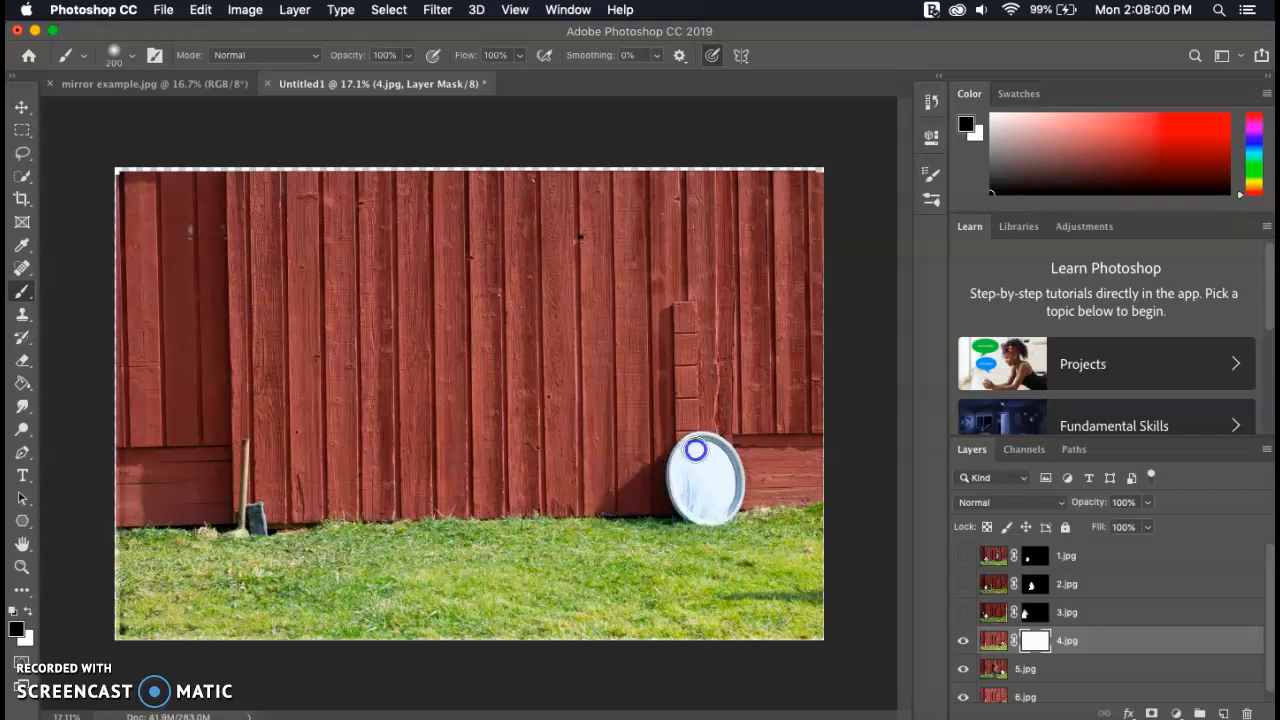
{"action": "left_click", "coordinate": [729, 513]}
{"action": "key", "text": "super+i"}
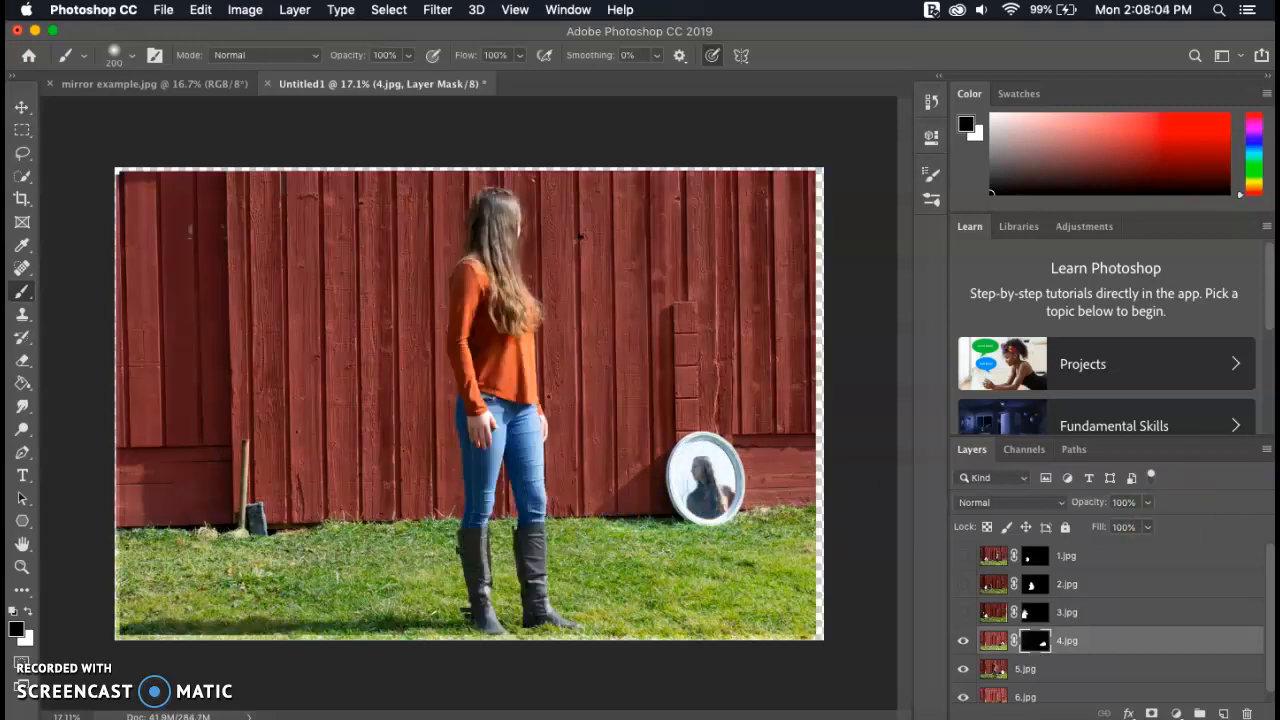
Step: With layer 4.jpg hidden, mask layer 5.jpg to the standing girl and her grass shadow using a size 500 black brush, and invert the mask
{"action": "left_click", "coordinate": [964, 642]}
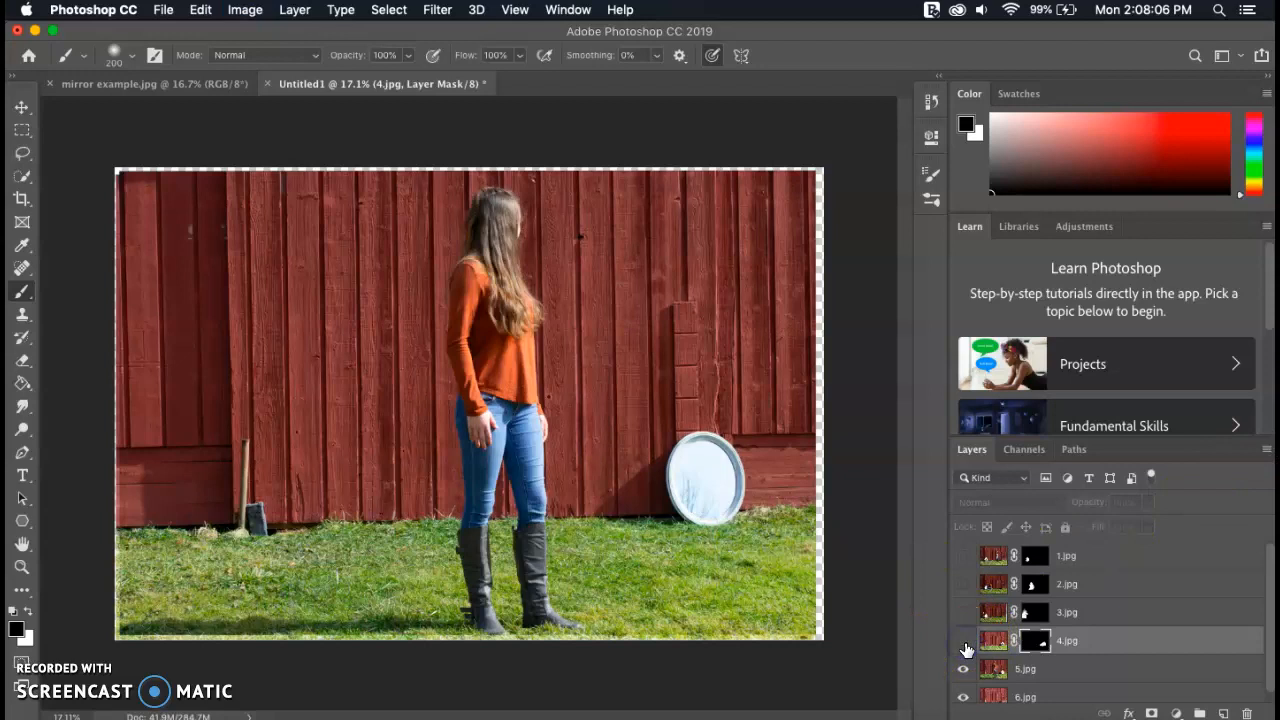
{"action": "left_click", "coordinate": [1025, 668]}
{"action": "key", "text": "x"}
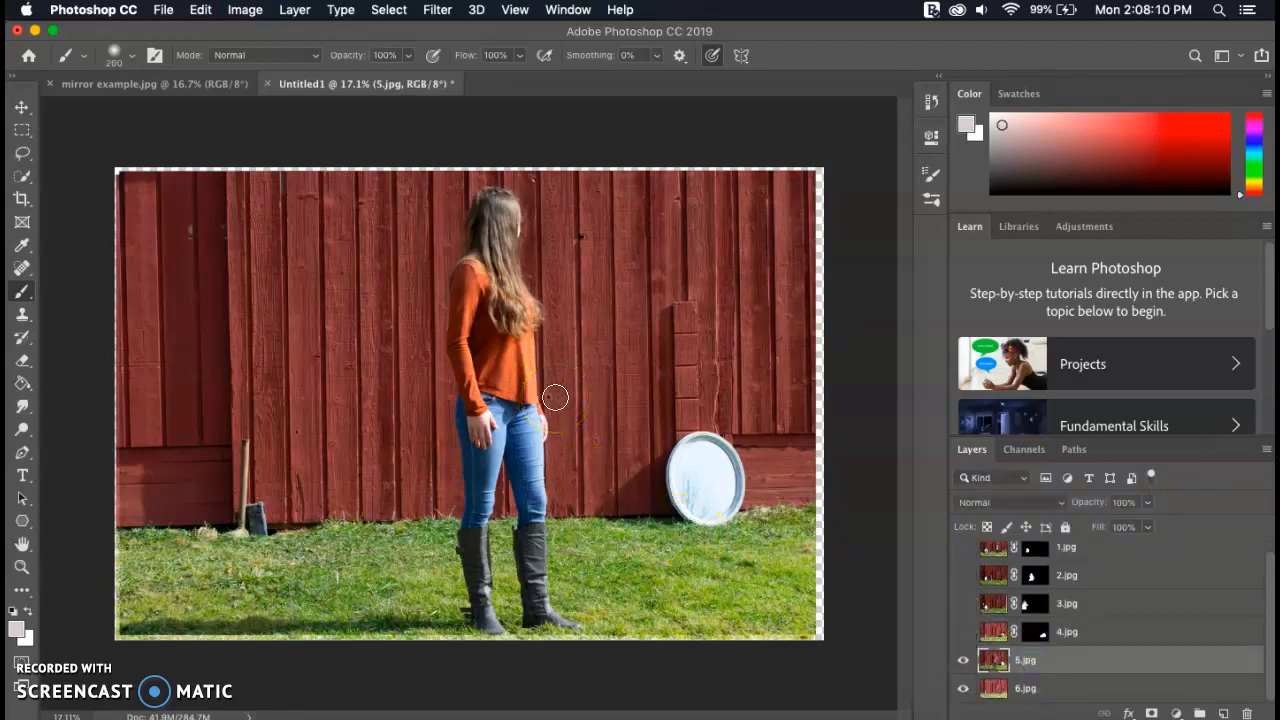
{"action": "mouse_move", "coordinate": [491, 409]}
{"action": "left_mouse_down"}
{"action": "mouse_move", "coordinate": [480, 273]}
{"action": "mouse_move", "coordinate": [486, 354]}
{"action": "left_mouse_up"}
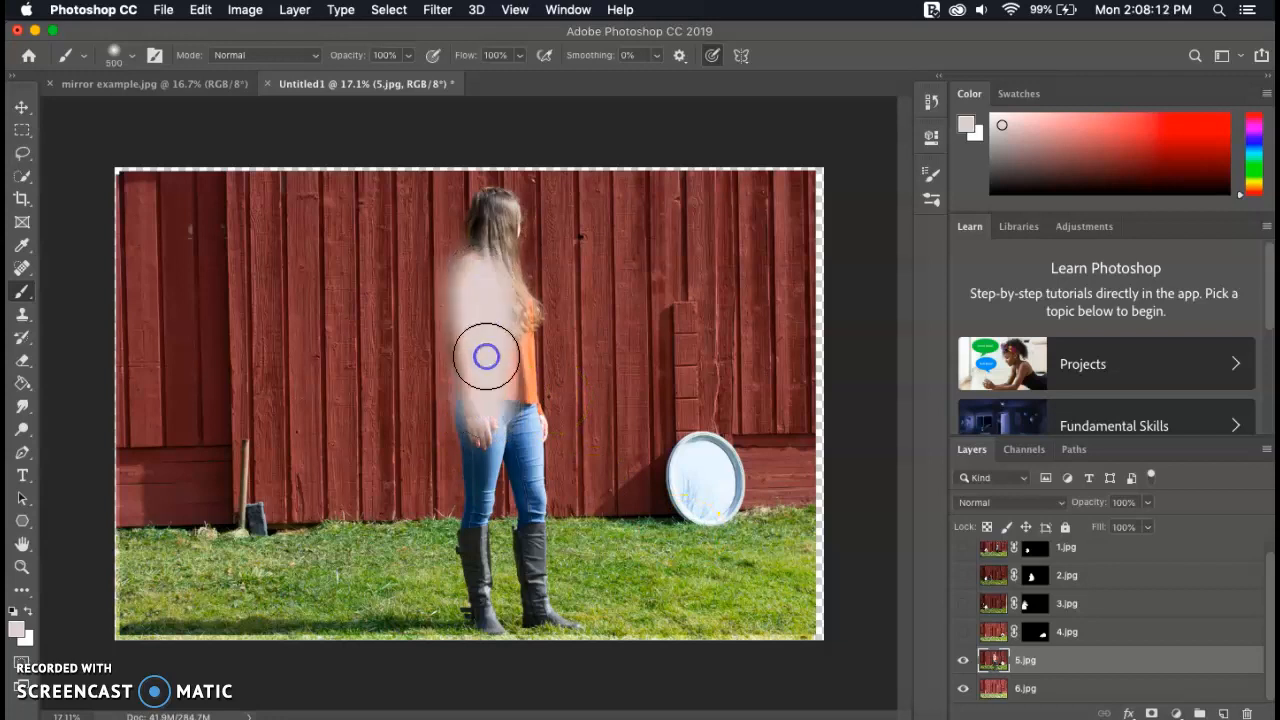
{"action": "key", "text": "super+z"}
{"action": "left_click", "coordinate": [1151, 713]}
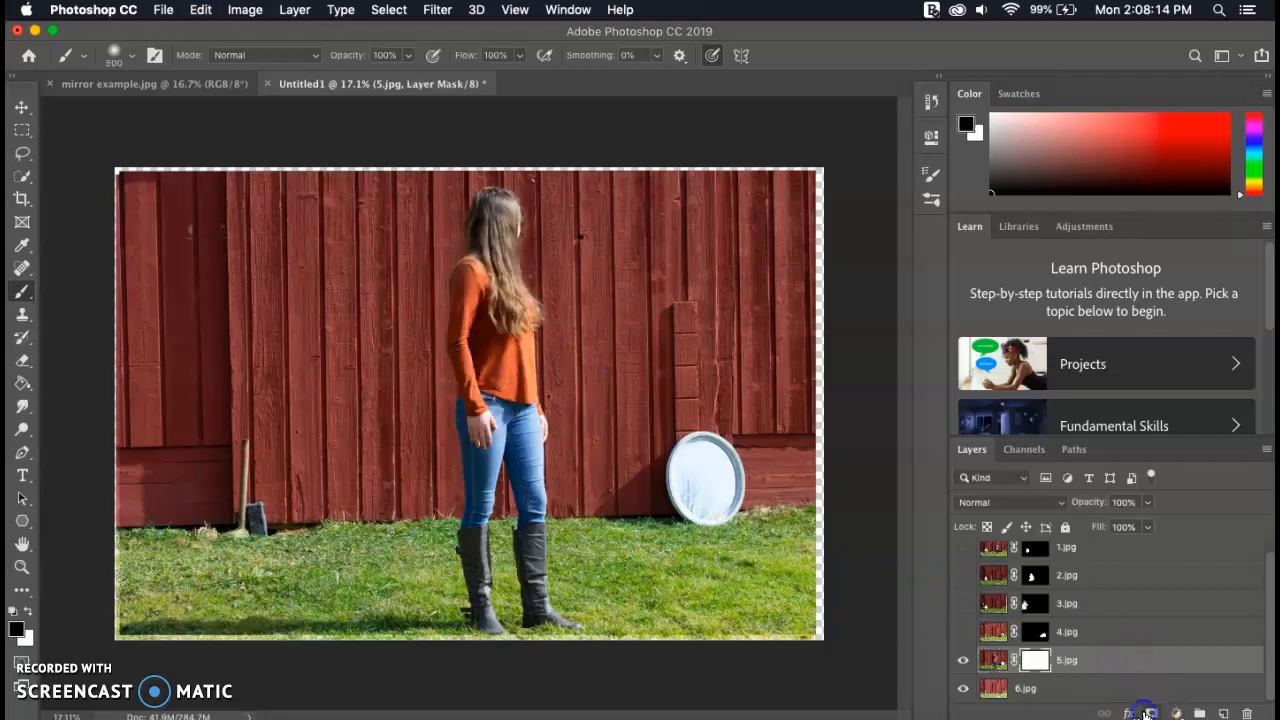
{"action": "mouse_move", "coordinate": [494, 405]}
{"action": "left_mouse_down"}
{"action": "mouse_move", "coordinate": [478, 300]}
{"action": "mouse_move", "coordinate": [495, 210]}
{"action": "mouse_move", "coordinate": [531, 394]}
{"action": "mouse_move", "coordinate": [506, 223]}
{"action": "mouse_move", "coordinate": [457, 366]}
{"action": "mouse_move", "coordinate": [483, 409]}
{"action": "mouse_move", "coordinate": [531, 380]}
{"action": "mouse_move", "coordinate": [528, 586]}
{"action": "mouse_move", "coordinate": [560, 627]}
{"action": "mouse_move", "coordinate": [537, 614]}
{"action": "mouse_move", "coordinate": [457, 491]}
{"action": "mouse_move", "coordinate": [414, 609]}
{"action": "mouse_move", "coordinate": [258, 632]}
{"action": "mouse_move", "coordinate": [157, 623]}
{"action": "mouse_move", "coordinate": [207, 643]}
{"action": "left_mouse_up"}
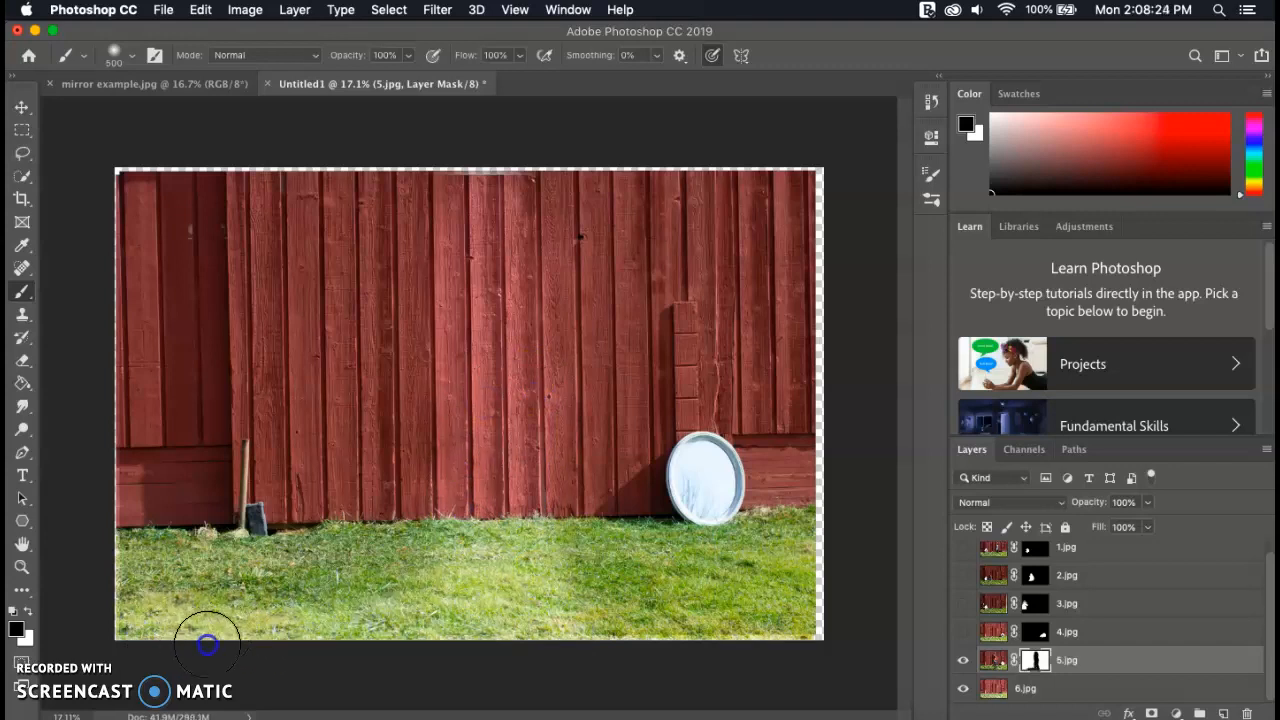
{"action": "key", "text": "super+i"}
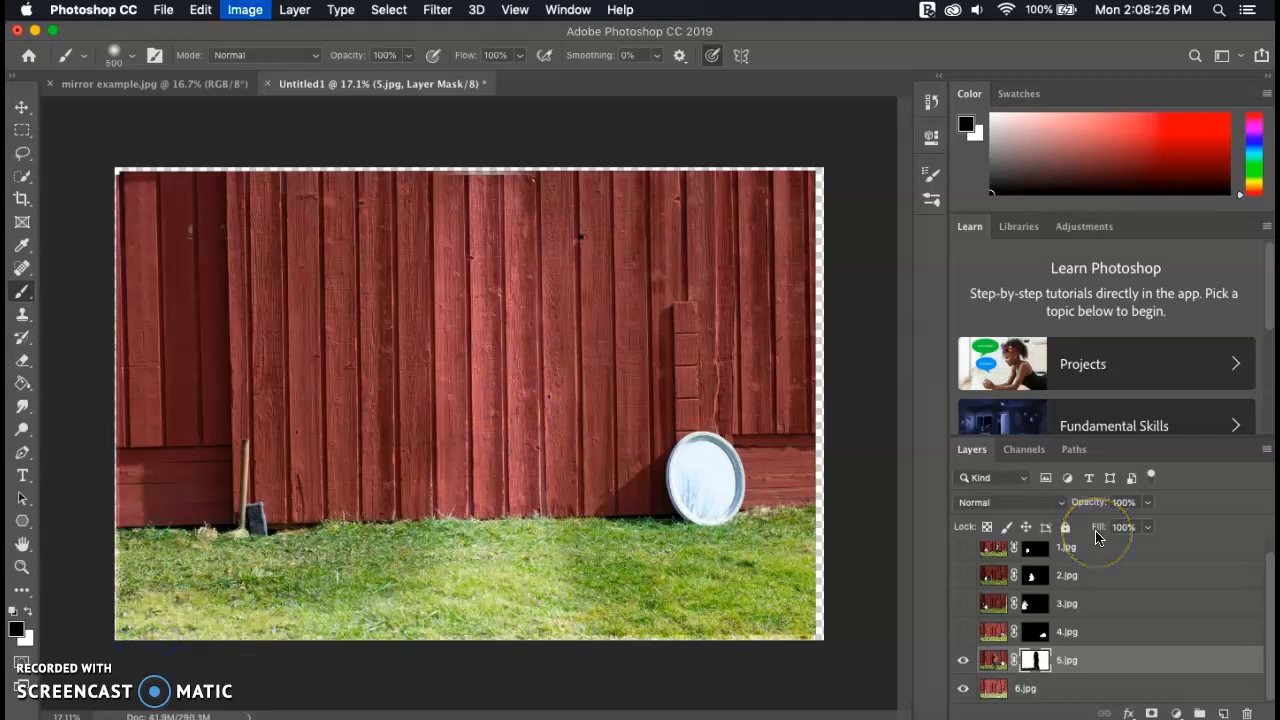
Step: Show layers 4.jpg, 3.jpg, 2.jpg and 1.jpg again to display the full composite
{"action": "left_click", "coordinate": [965, 633]}
{"action": "left_click", "coordinate": [964, 605]}
{"action": "left_click", "coordinate": [963, 576]}
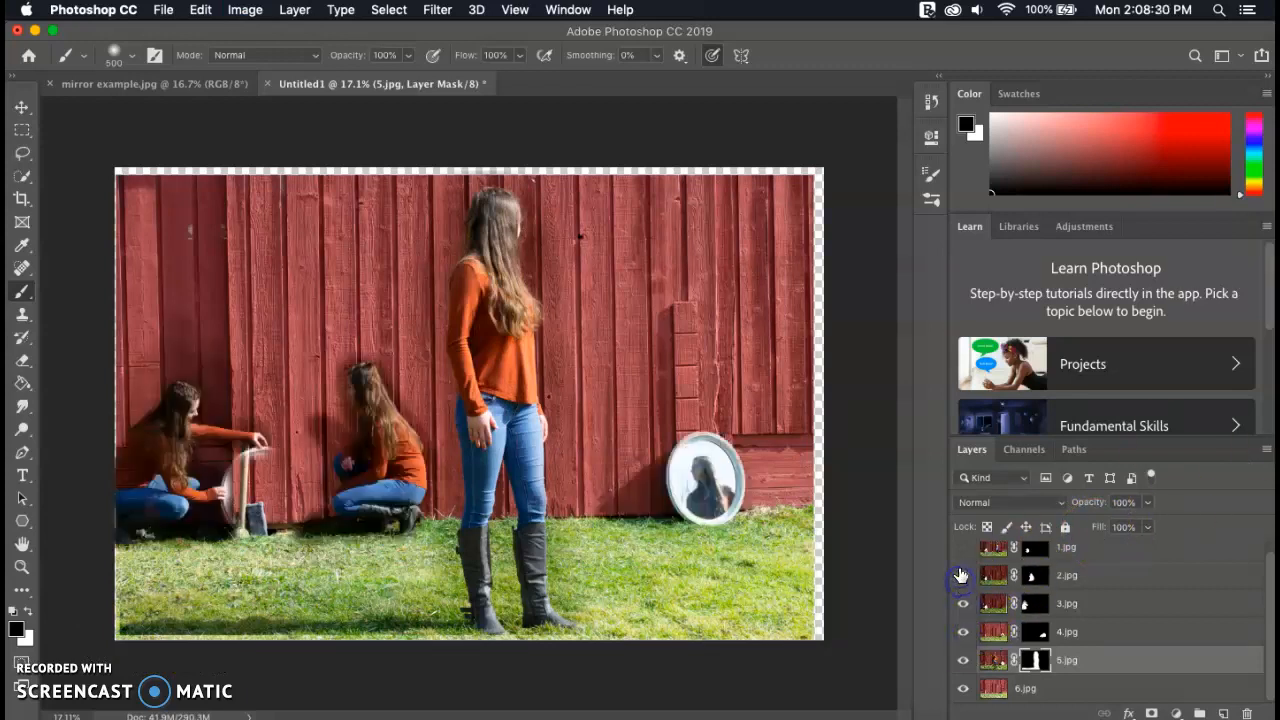
{"action": "left_click", "coordinate": [963, 548]}
{"action": "scroll", "coordinate": [1010, 592], "scroll_direction": "up", "scroll_amount": 1}
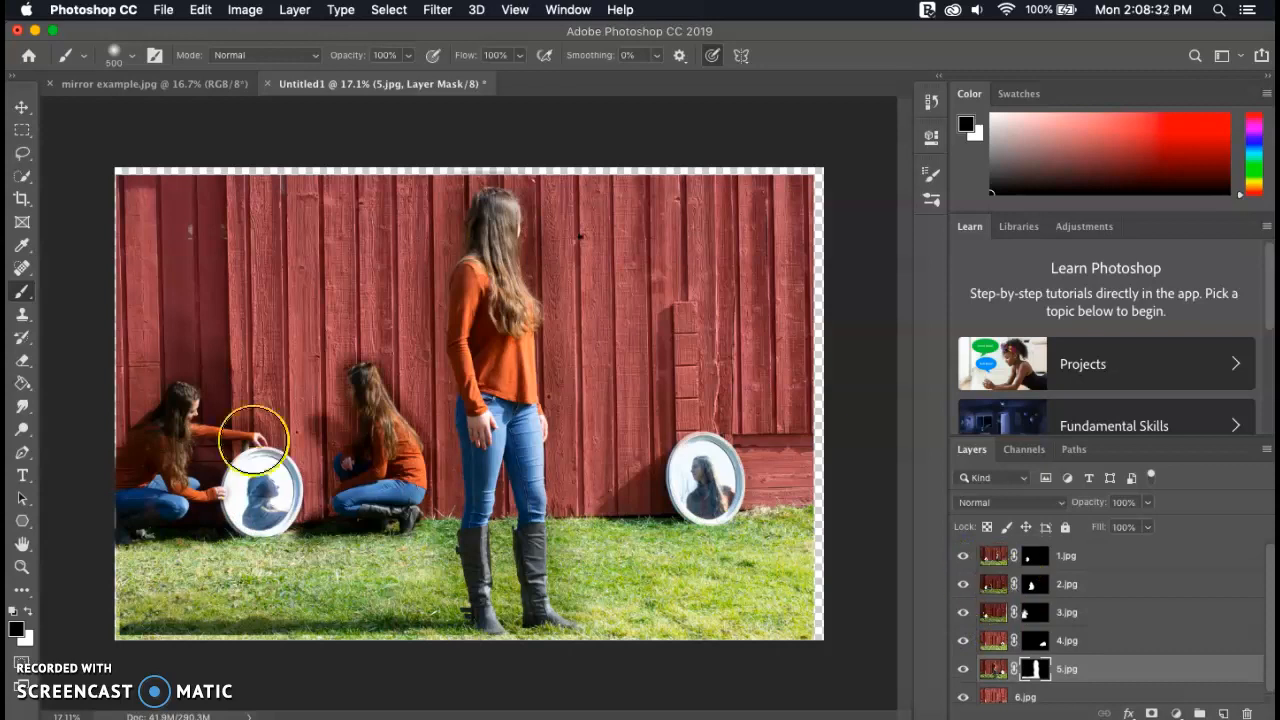
Step: Inspect the wall shadow around the crouching girl by toggling layer 2.jpg's visibility
{"action": "key", "text": "super+plus"}
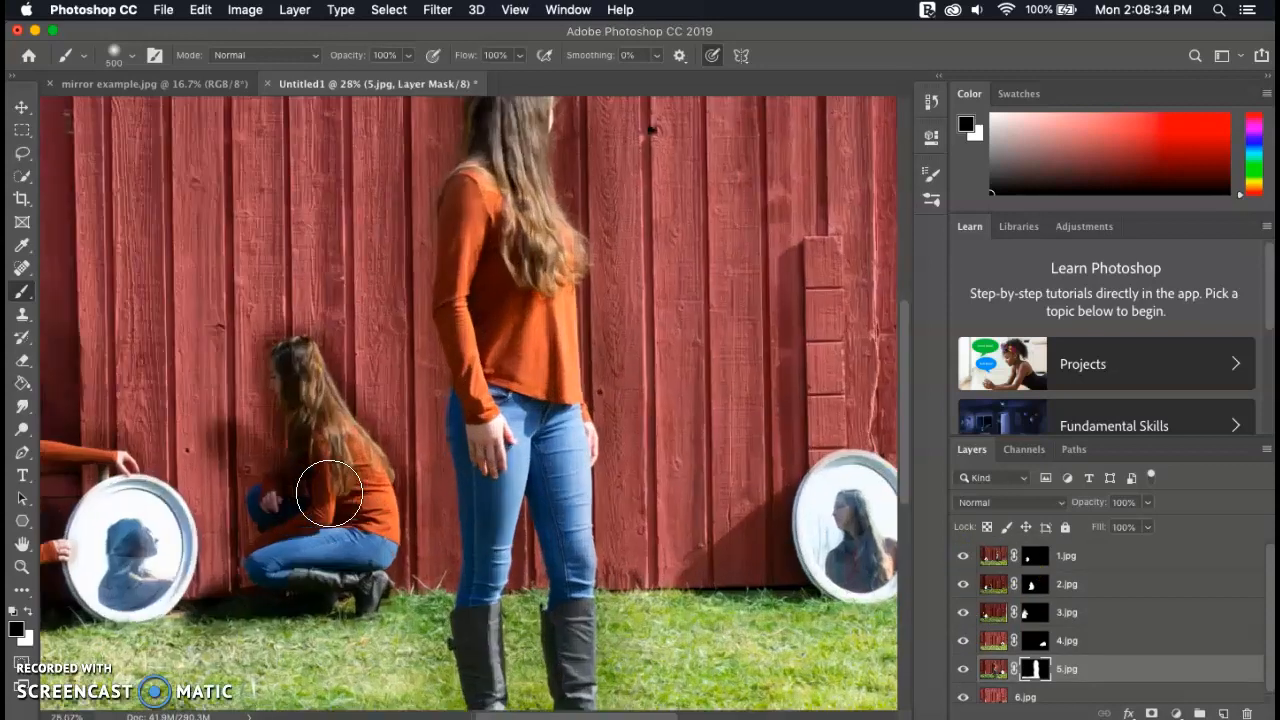
{"action": "scroll", "coordinate": [329, 493], "scroll_direction": "up", "scroll_amount": 1}
{"action": "scroll", "coordinate": [329, 493], "scroll_direction": "left", "scroll_amount": 5}
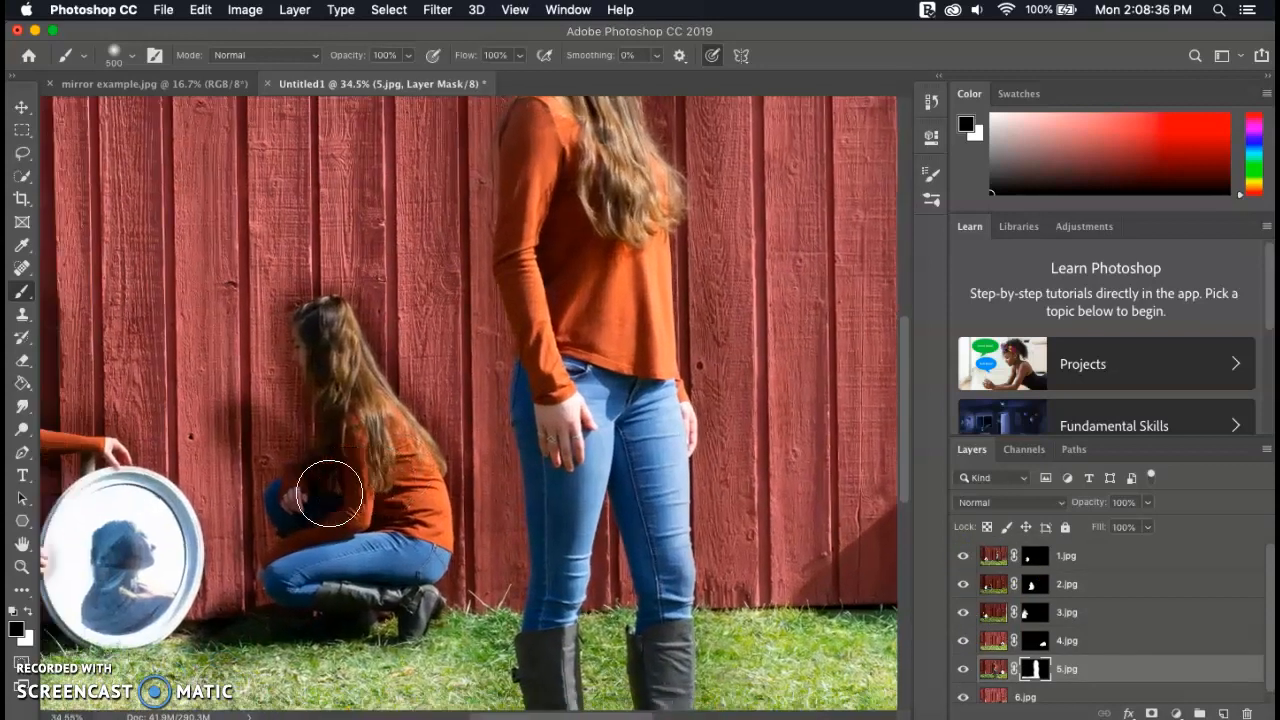
{"action": "left_click", "coordinate": [964, 585]}
{"action": "left_click", "coordinate": [964, 585]}
Step: Blend the shadow around the crouching girl on layer 2.jpg's mask, painting black and white at 23% brush opacity
{"action": "left_click", "coordinate": [1031, 586]}
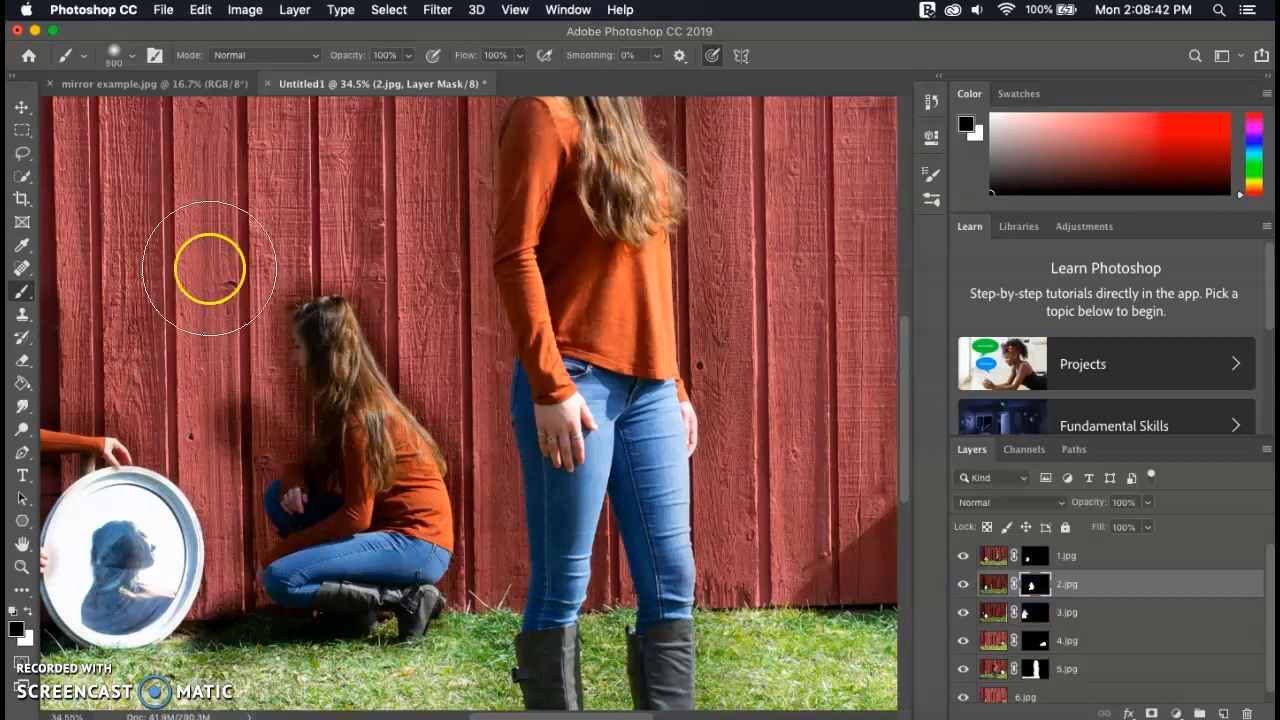
{"action": "left_click", "coordinate": [408, 55]}
{"action": "left_click_drag", "start_coordinate": [351, 80], "coordinate": [345, 77]}
{"action": "mouse_move", "coordinate": [258, 390]}
{"action": "left_mouse_down"}
{"action": "mouse_move", "coordinate": [242, 439]}
{"action": "mouse_move", "coordinate": [243, 350]}
{"action": "mouse_move", "coordinate": [257, 425]}
{"action": "mouse_move", "coordinate": [257, 367]}
{"action": "mouse_move", "coordinate": [221, 423]}
{"action": "mouse_move", "coordinate": [221, 449]}
{"action": "mouse_move", "coordinate": [201, 403]}
{"action": "mouse_move", "coordinate": [271, 433]}
{"action": "mouse_move", "coordinate": [271, 401]}
{"action": "mouse_move", "coordinate": [289, 426]}
{"action": "mouse_move", "coordinate": [259, 361]}
{"action": "mouse_move", "coordinate": [265, 290]}
{"action": "left_mouse_up"}
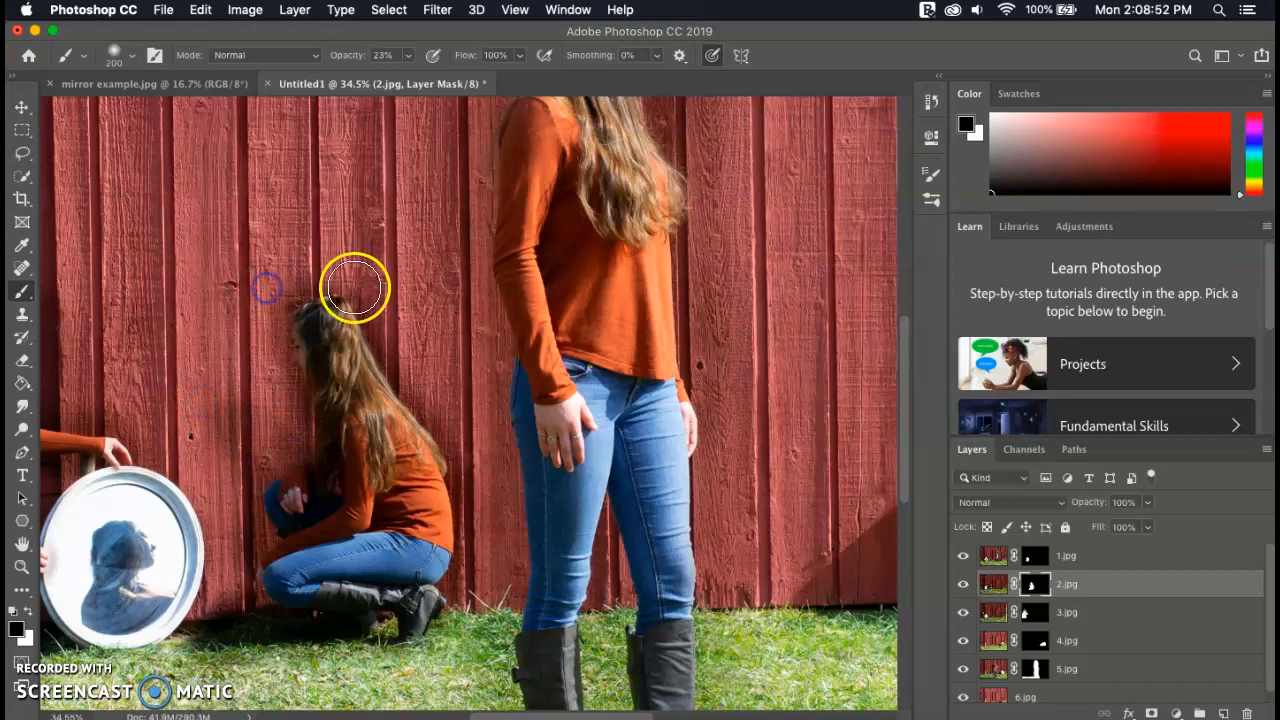
{"action": "left_click", "coordinate": [27, 611]}
{"action": "mouse_move", "coordinate": [354, 223]}
{"action": "left_mouse_down"}
{"action": "mouse_move", "coordinate": [323, 268]}
{"action": "mouse_move", "coordinate": [322, 234]}
{"action": "mouse_move", "coordinate": [324, 251]}
{"action": "mouse_move", "coordinate": [363, 271]}
{"action": "mouse_move", "coordinate": [368, 256]}
{"action": "mouse_move", "coordinate": [407, 330]}
{"action": "mouse_move", "coordinate": [376, 318]}
{"action": "mouse_move", "coordinate": [406, 374]}
{"action": "mouse_move", "coordinate": [390, 338]}
{"action": "mouse_move", "coordinate": [437, 362]}
{"action": "mouse_move", "coordinate": [447, 390]}
{"action": "mouse_move", "coordinate": [387, 281]}
{"action": "mouse_move", "coordinate": [361, 267]}
{"action": "mouse_move", "coordinate": [348, 212]}
{"action": "mouse_move", "coordinate": [330, 217]}
{"action": "mouse_move", "coordinate": [305, 266]}
{"action": "mouse_move", "coordinate": [287, 237]}
{"action": "mouse_move", "coordinate": [263, 409]}
{"action": "mouse_move", "coordinate": [249, 339]}
{"action": "mouse_move", "coordinate": [252, 410]}
{"action": "mouse_move", "coordinate": [229, 304]}
{"action": "mouse_move", "coordinate": [270, 444]}
{"action": "mouse_move", "coordinate": [254, 412]}
{"action": "left_mouse_up"}
Step: Review the whole composite and switch to the mirror example.jpg document for comparison
{"action": "scroll", "coordinate": [254, 412], "scroll_direction": "down", "scroll_amount": 5}
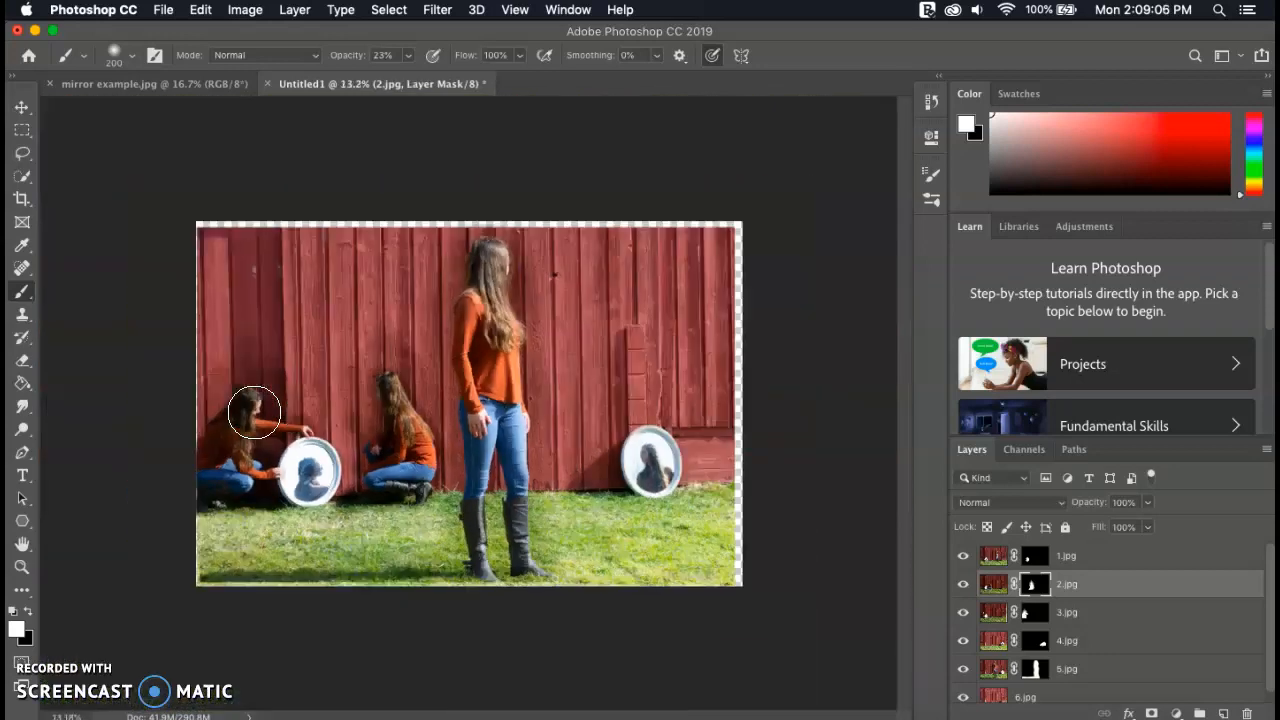
{"action": "scroll", "coordinate": [254, 412], "scroll_direction": "up", "scroll_amount": 1}
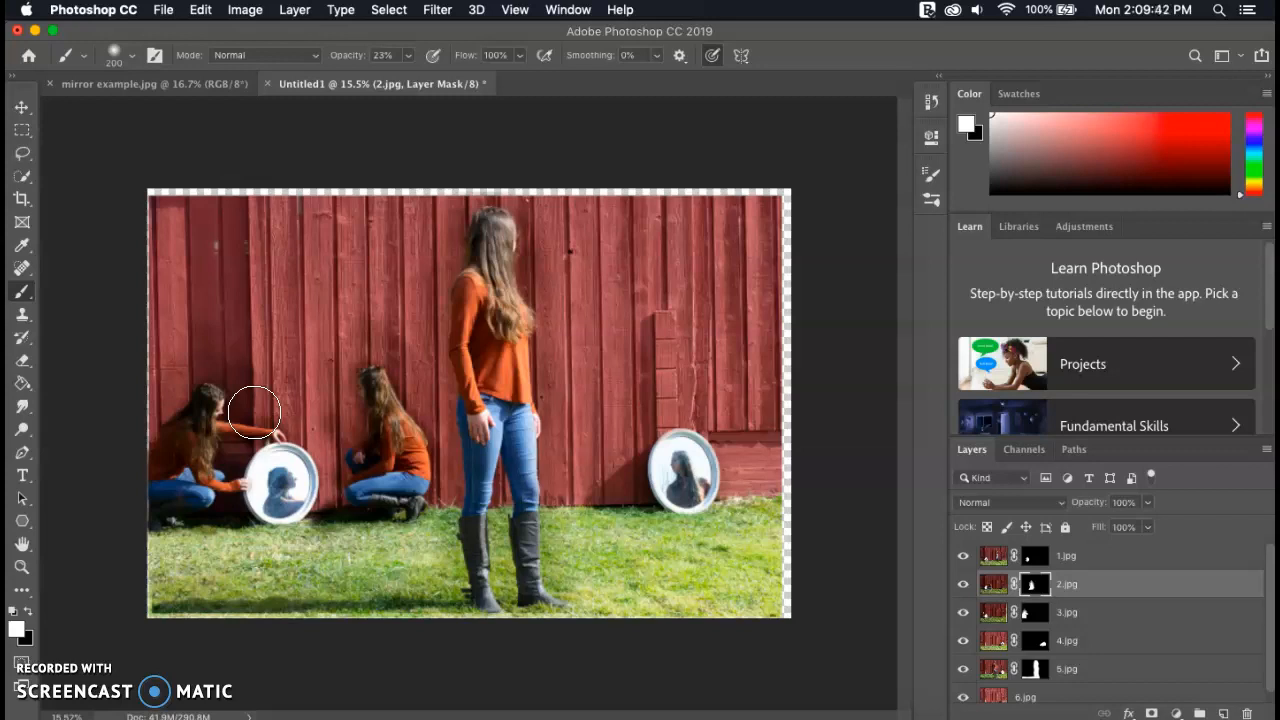
{"action": "left_click", "coordinate": [177, 84]}
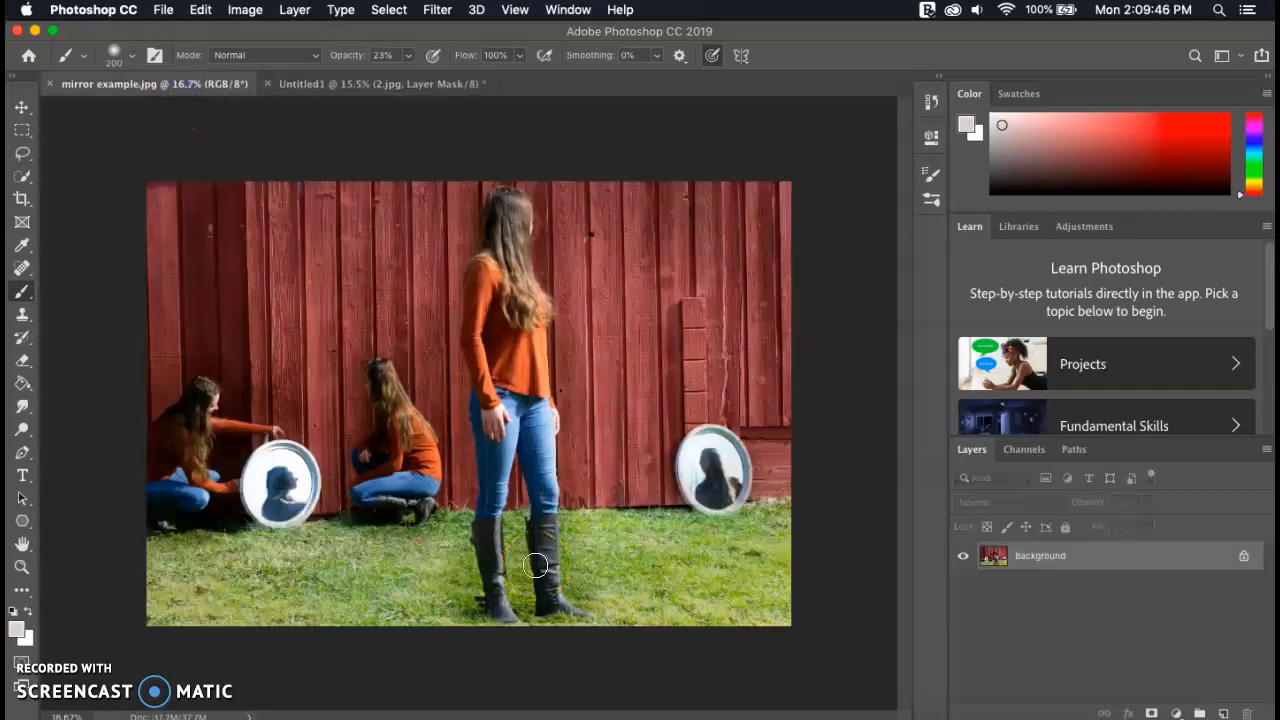